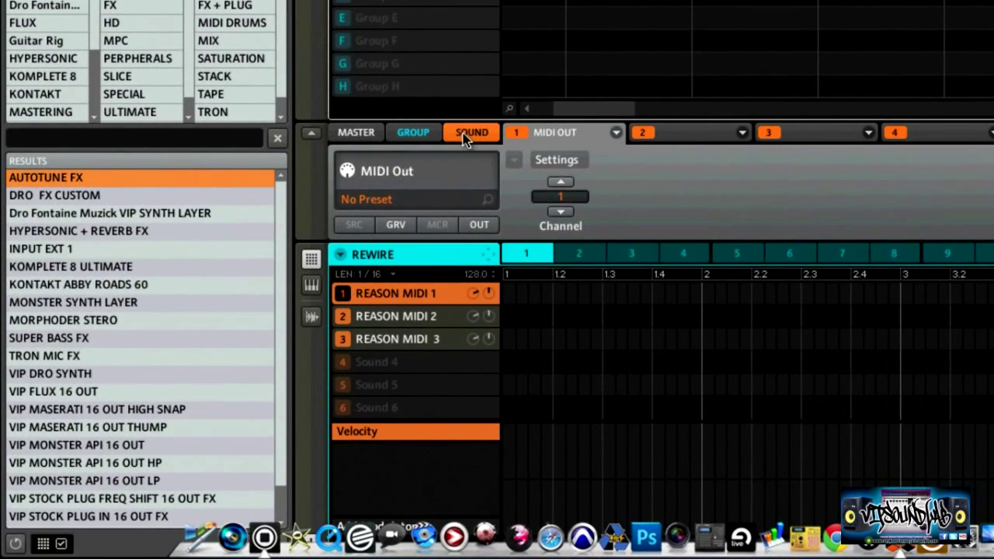
# - Rename Sound 4 in the REWIRE group as REASON MIDI 4
pyautogui.click(432, 315)
pyautogui.click(435, 340)
pyautogui.click(431, 299)
pyautogui.click(425, 365)
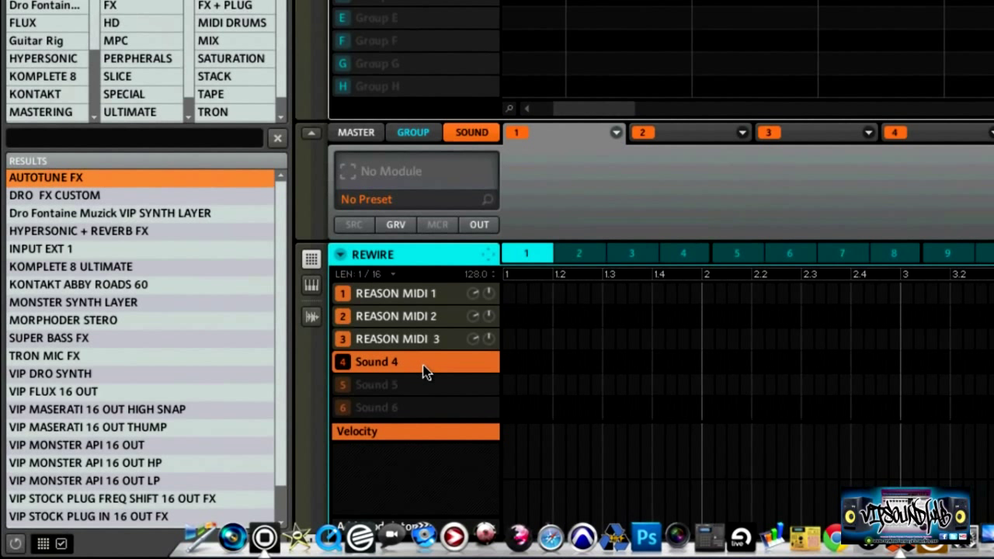
pyautogui.doubleClick(417, 370)
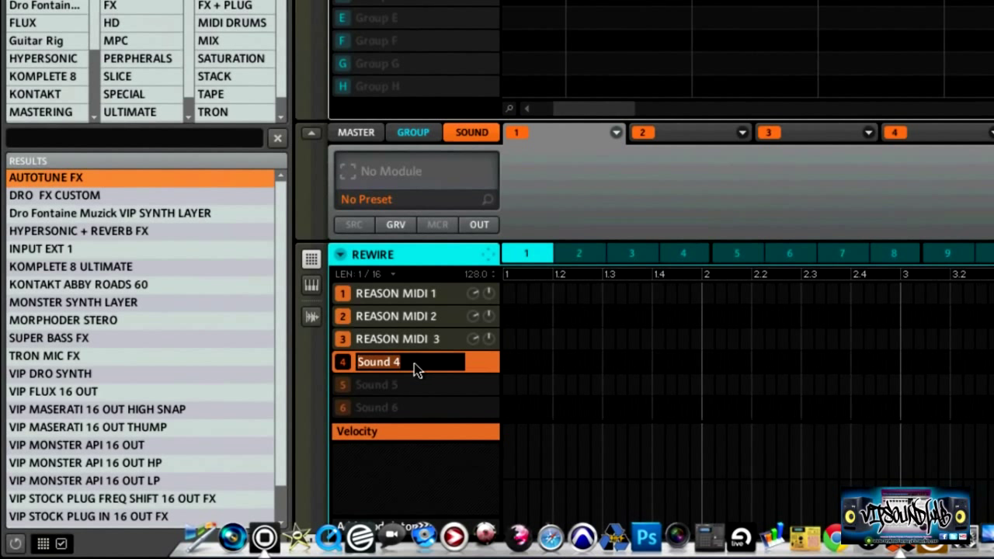
pyautogui.write('REASON MIDI')
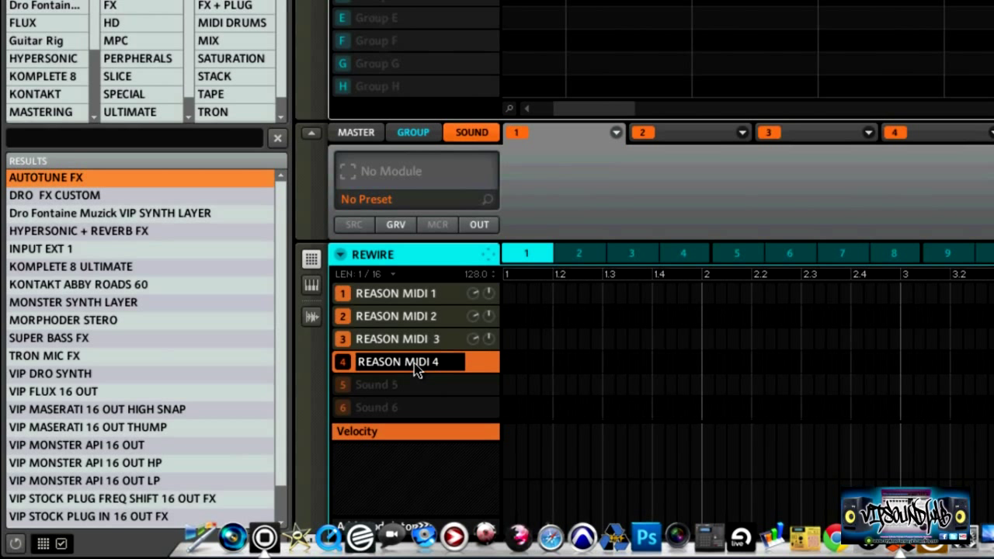
pyautogui.press('Return')
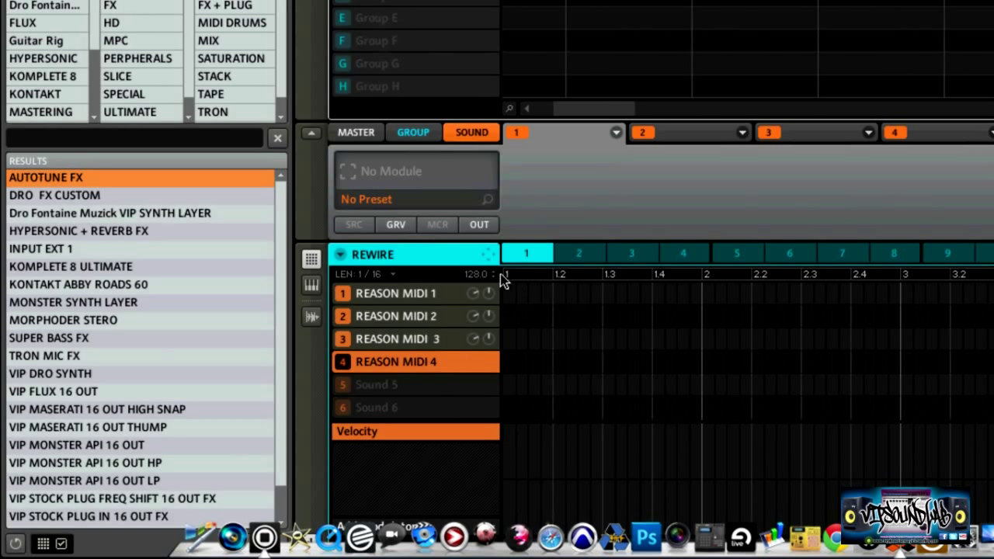
# - Assign the MIDI Out module to the first slot of the REASON MIDI 1 sound and set its channel to 1
pyautogui.click(432, 297)
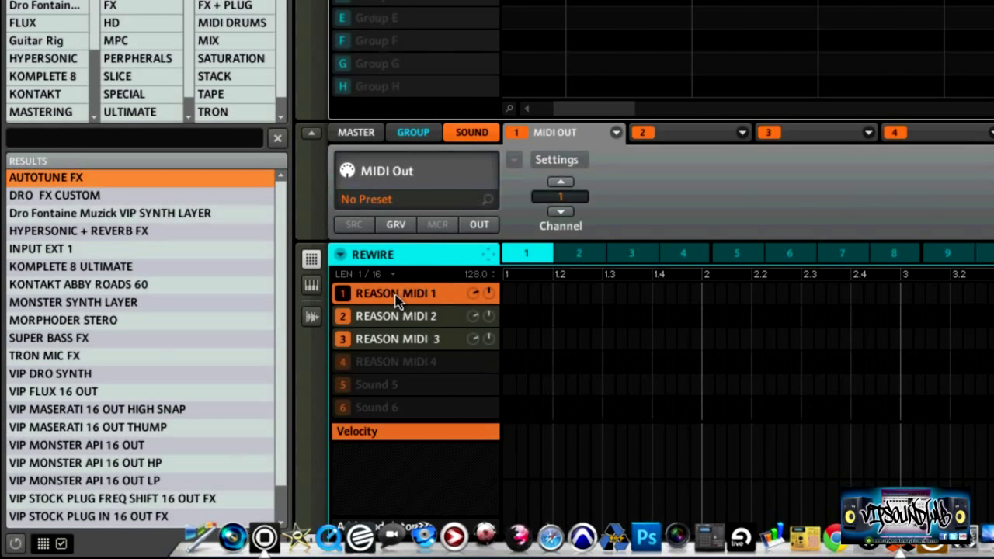
pyautogui.click(478, 226)
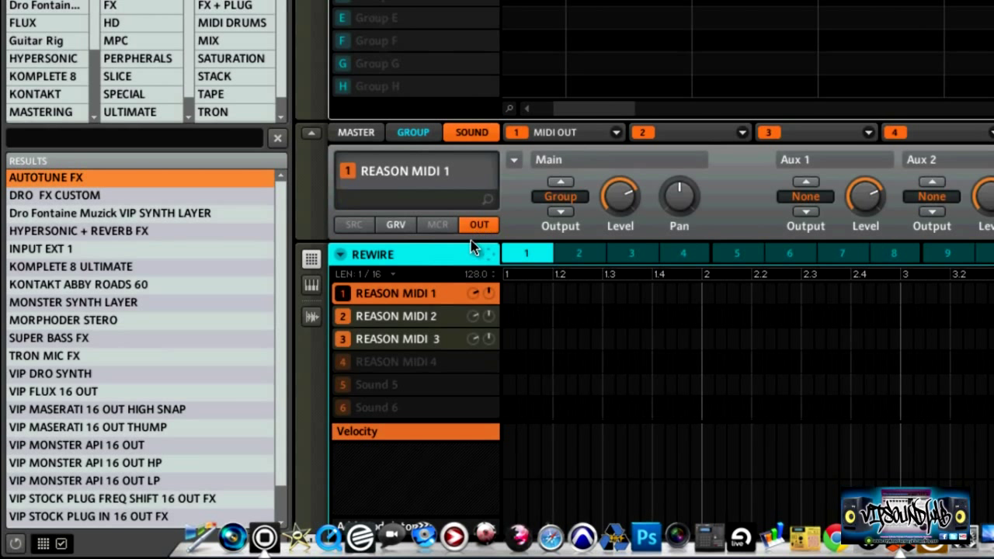
pyautogui.click(566, 133)
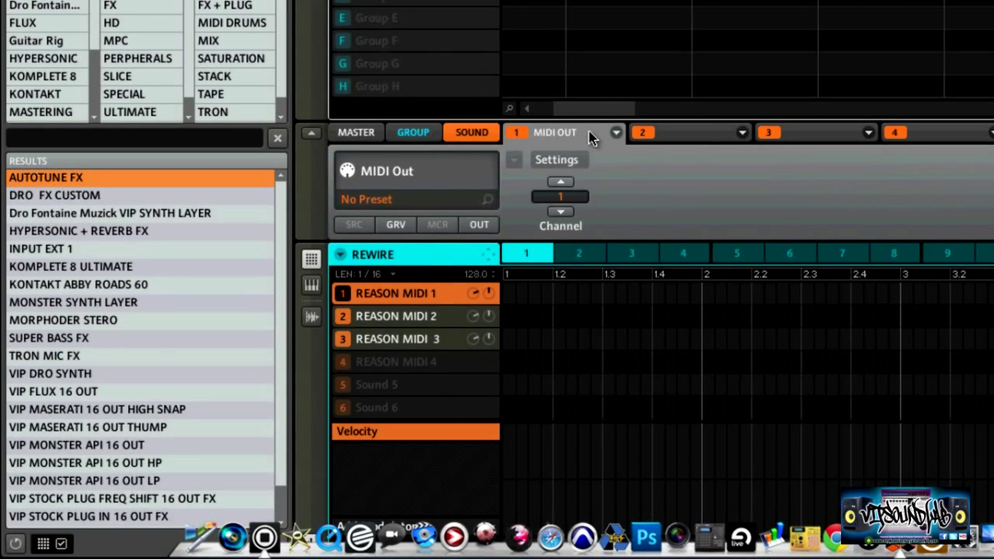
pyautogui.click(615, 134)
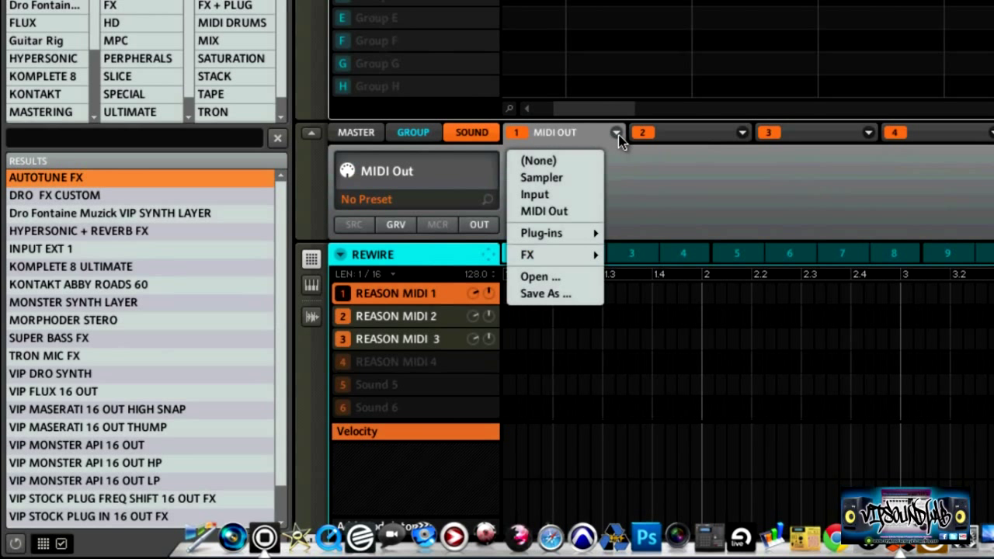
pyautogui.click(575, 212)
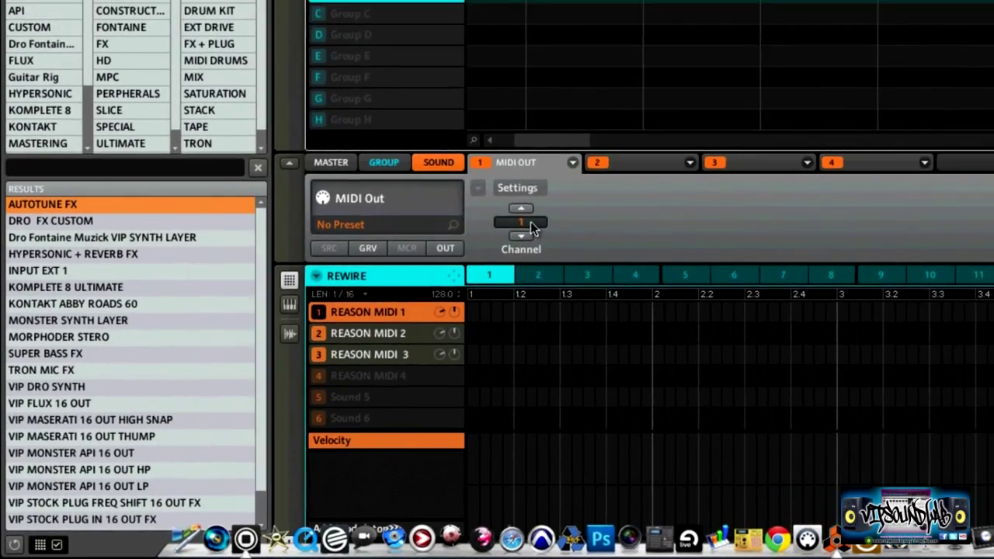
pyautogui.click(531, 221)
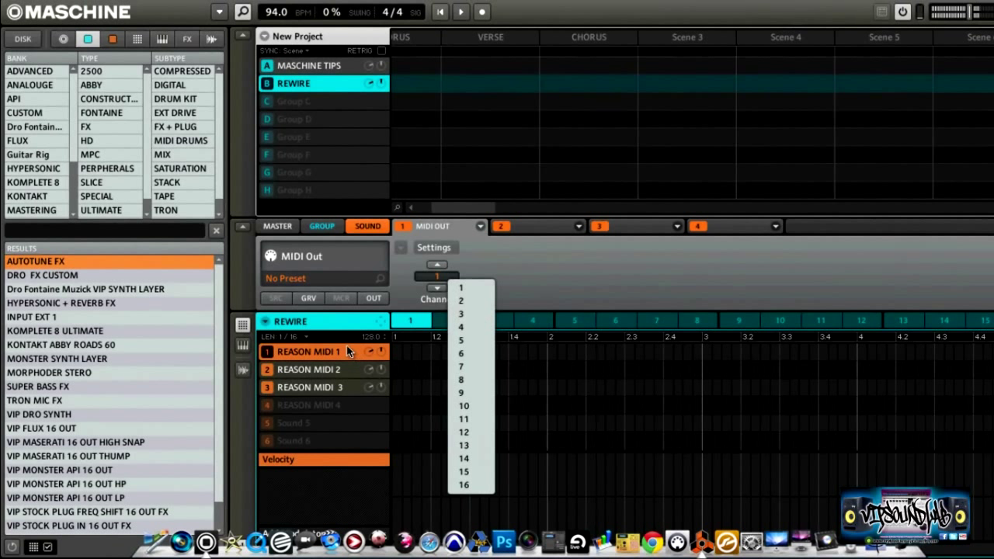
pyautogui.click(460, 290)
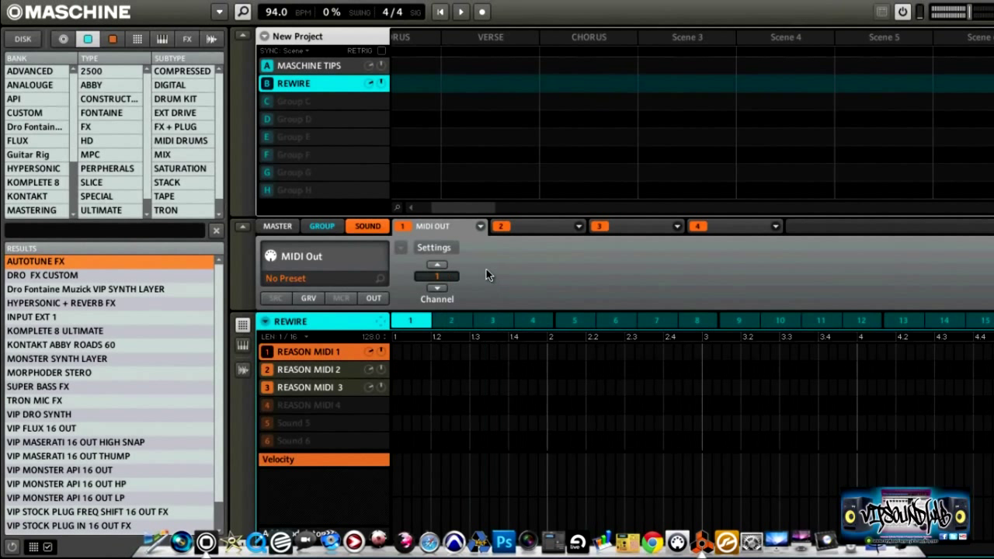
# - Load the MIDI Out module in the first slot of the REASON MIDI 4 sound and set its channel to 4
pyautogui.click(339, 374)
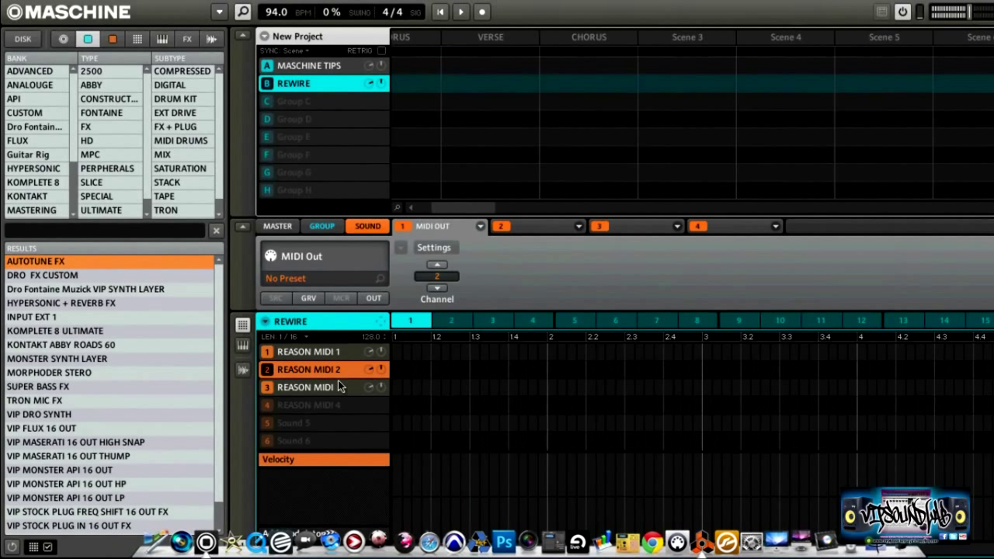
pyautogui.click(338, 386)
pyautogui.click(341, 403)
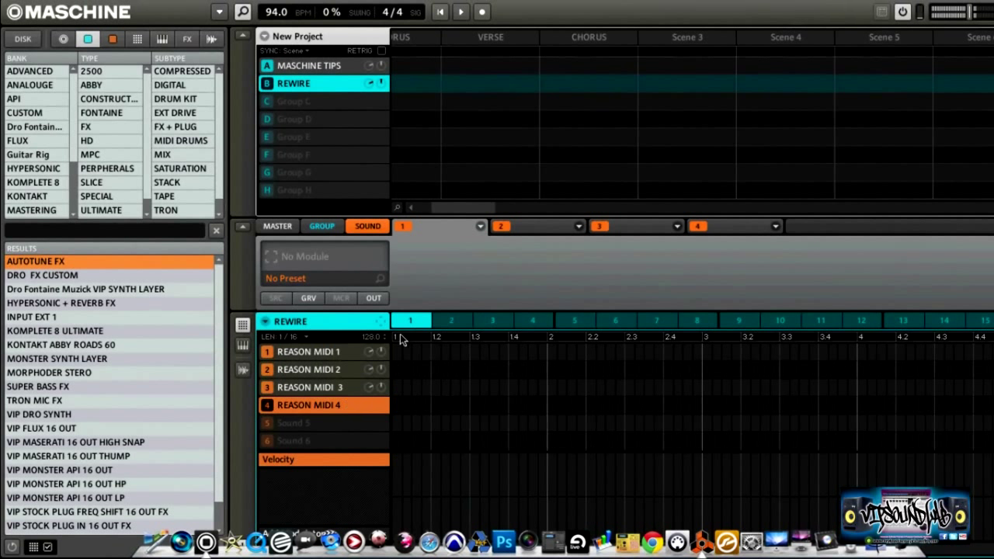
pyautogui.click(480, 226)
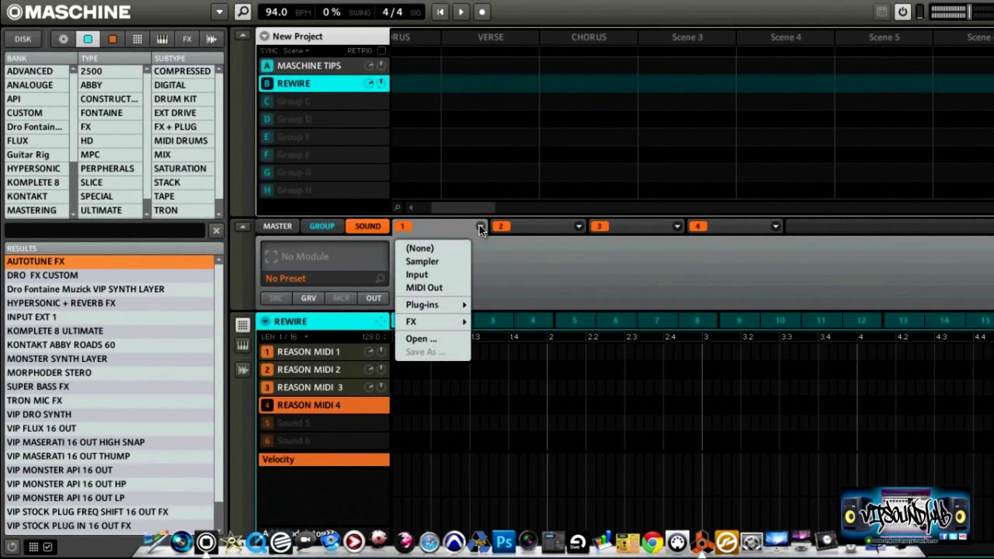
pyautogui.click(440, 288)
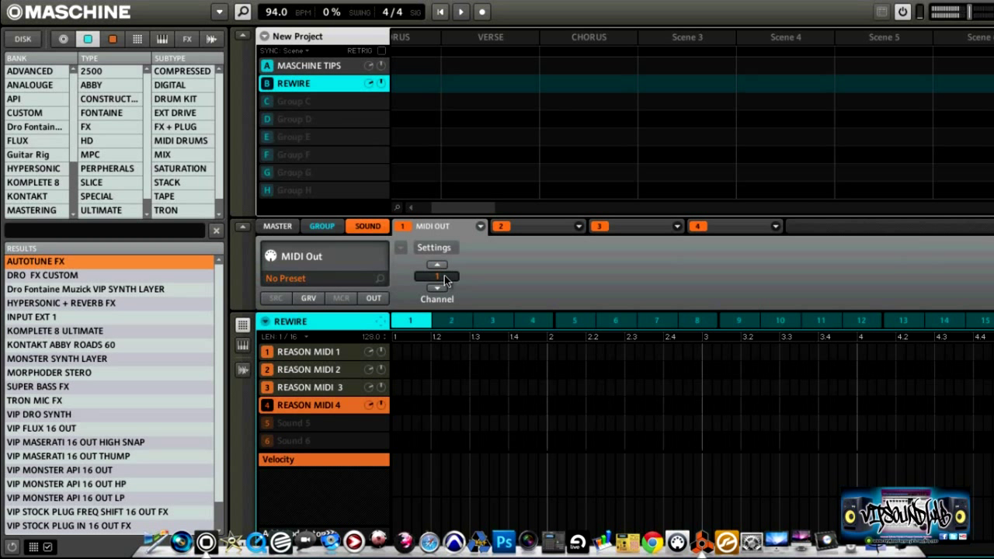
pyautogui.click(445, 275)
pyautogui.click(468, 329)
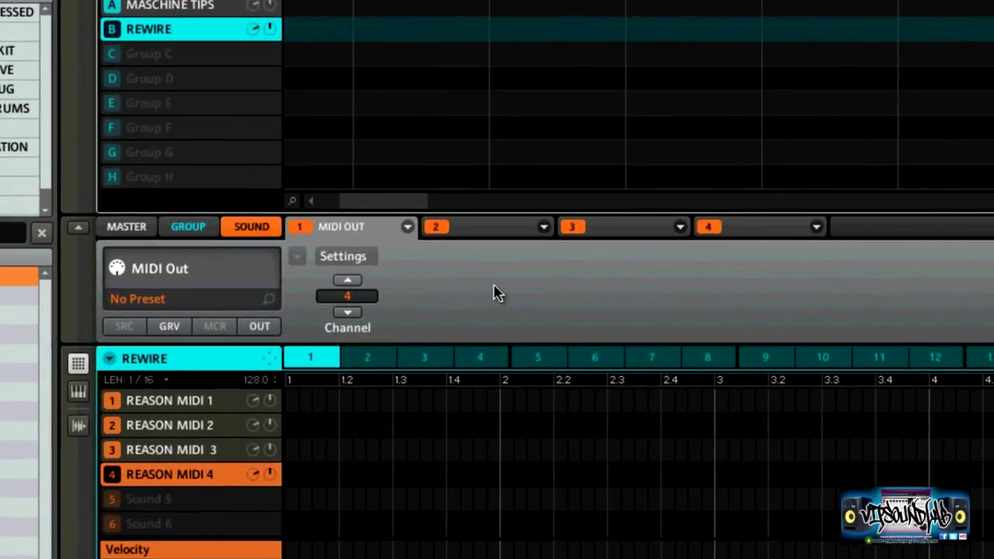
# - Switch to Reason and check the External Control bus inputs on the Advanced page of the preferences
pyautogui.hotkey('alt', 'Tab')
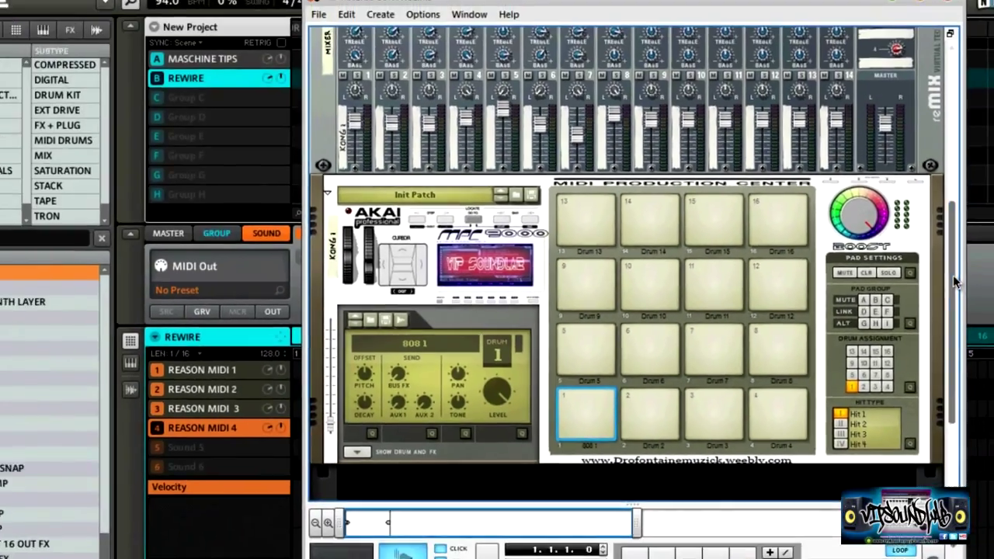
pyautogui.moveTo(953, 275); pyautogui.dragTo(935, 165)
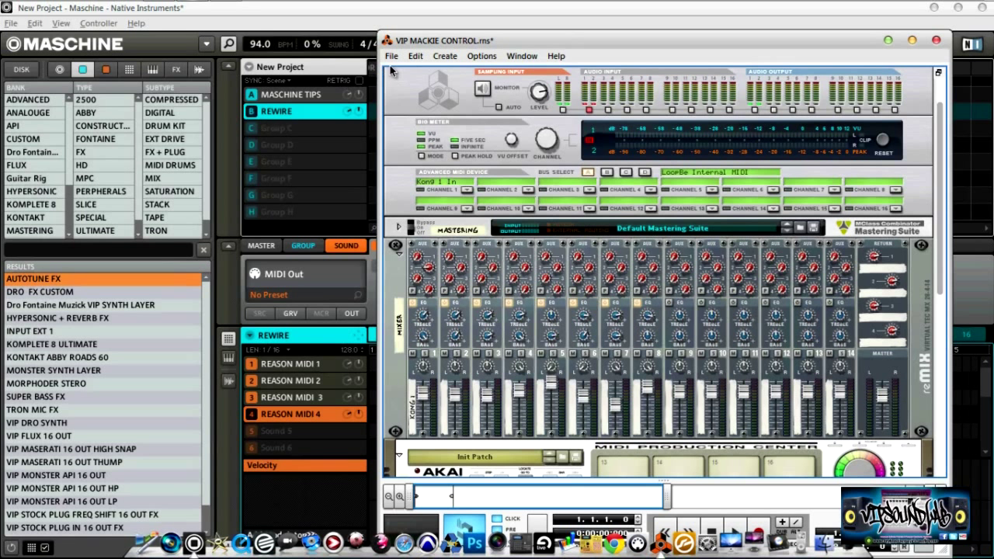
pyautogui.click(415, 56)
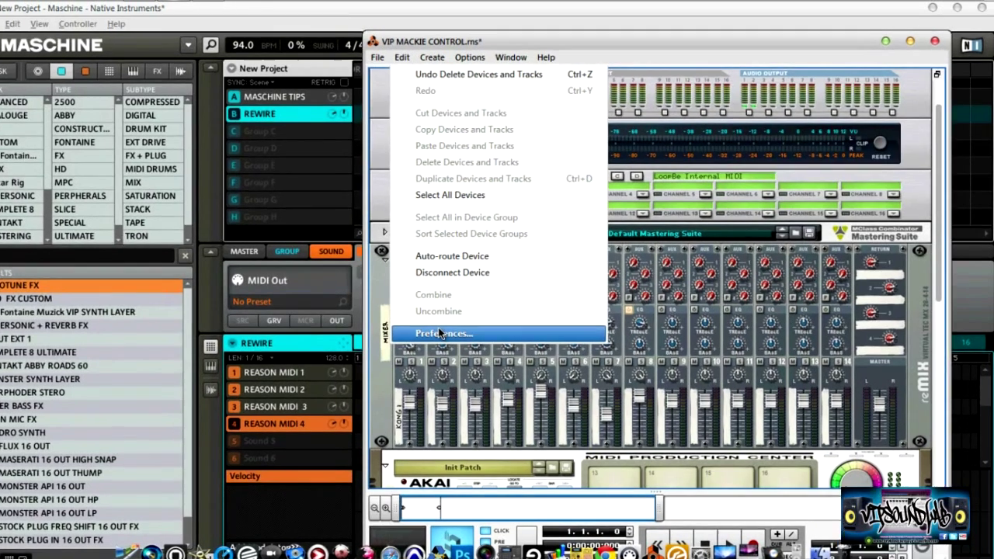
pyautogui.click(453, 325)
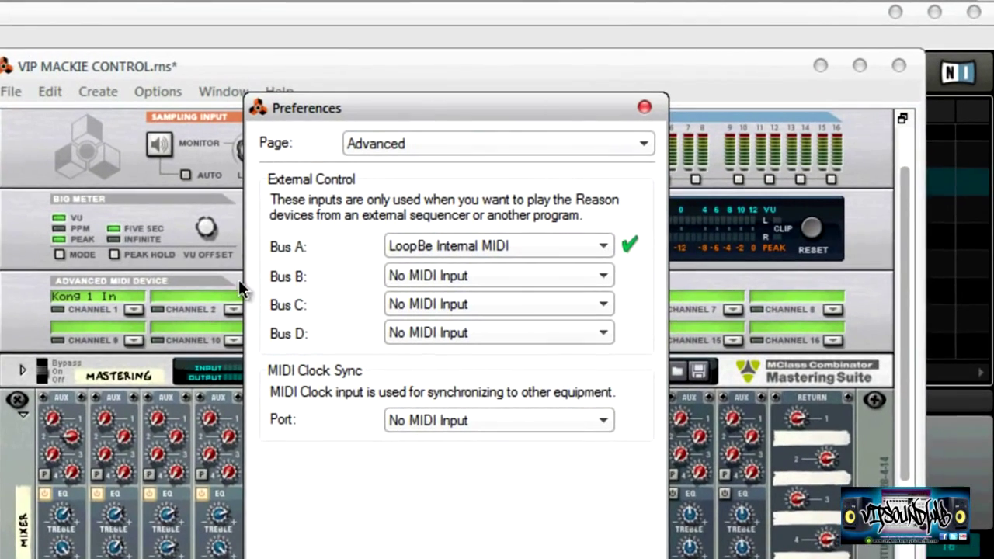
pyautogui.click(565, 199)
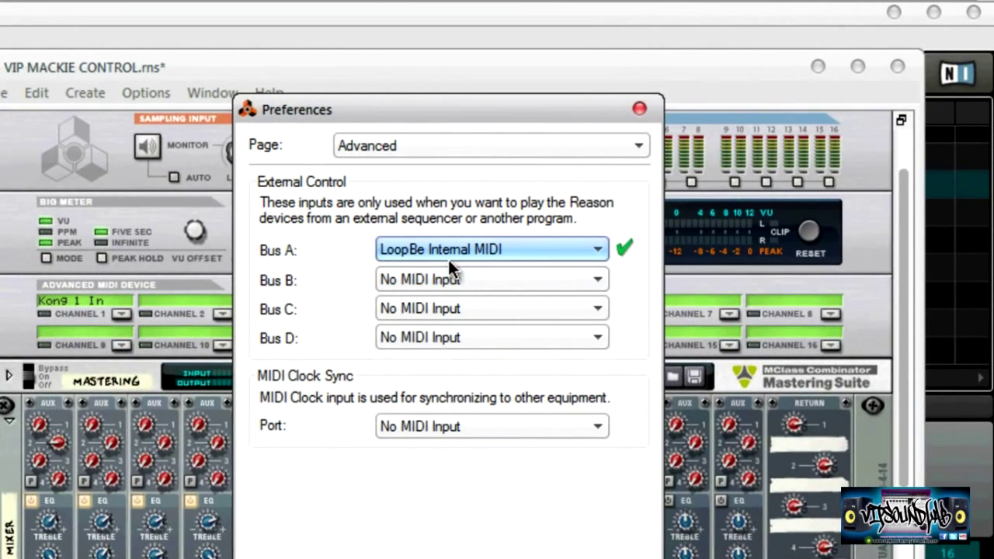
pyautogui.click(639, 144)
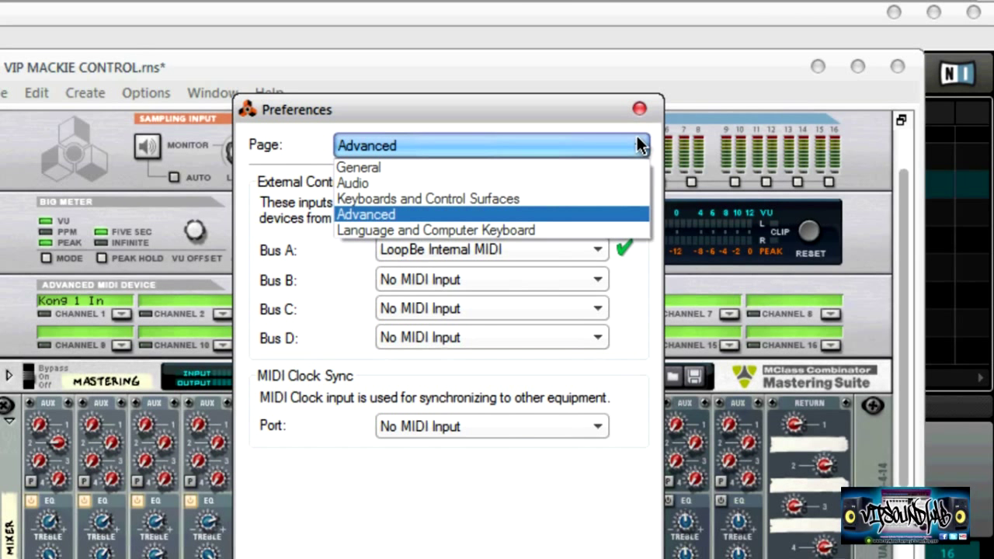
pyautogui.click(637, 140)
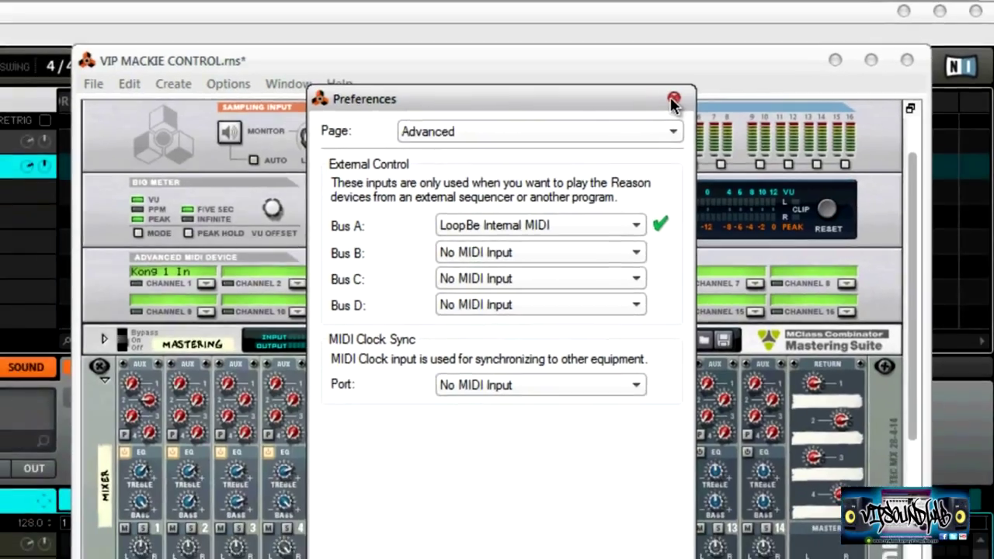
pyautogui.click(643, 108)
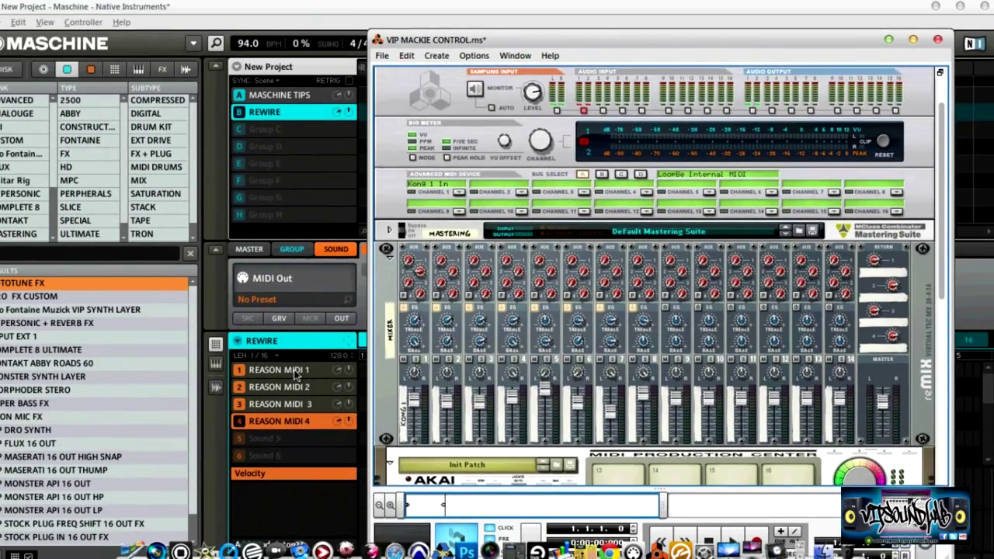
# - Select the REASON MIDI 1 sound in Maschine and add a Malström Graintable Synthesizer below the Kong in Reason's rack
pyautogui.click(182, 425)
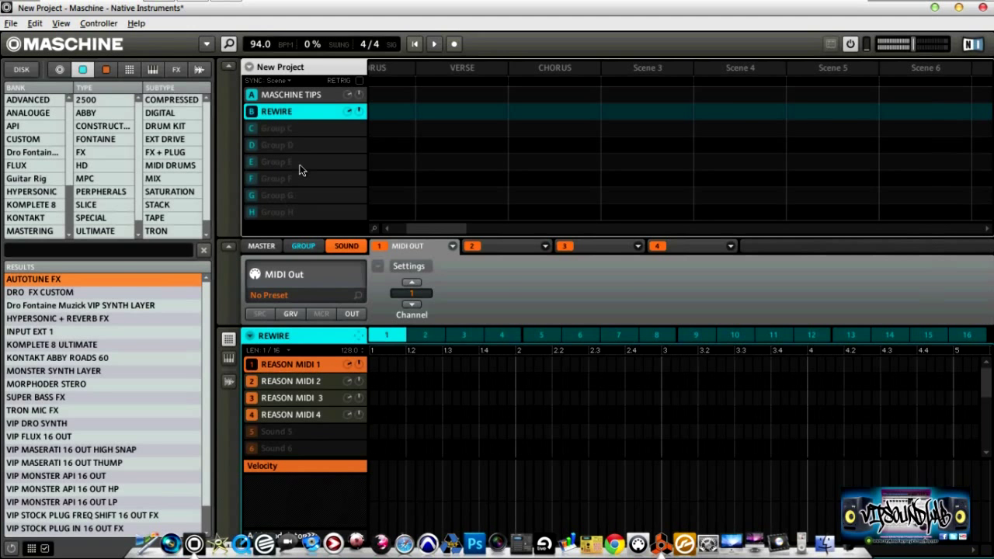
pyautogui.hotkey('alt', 'Tab')
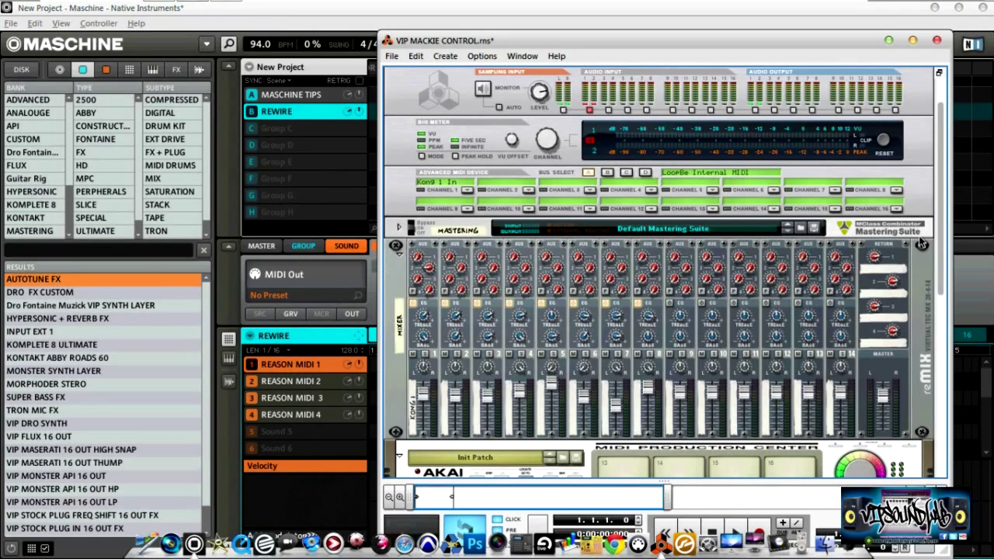
pyautogui.moveTo(943, 247); pyautogui.dragTo(942, 351)
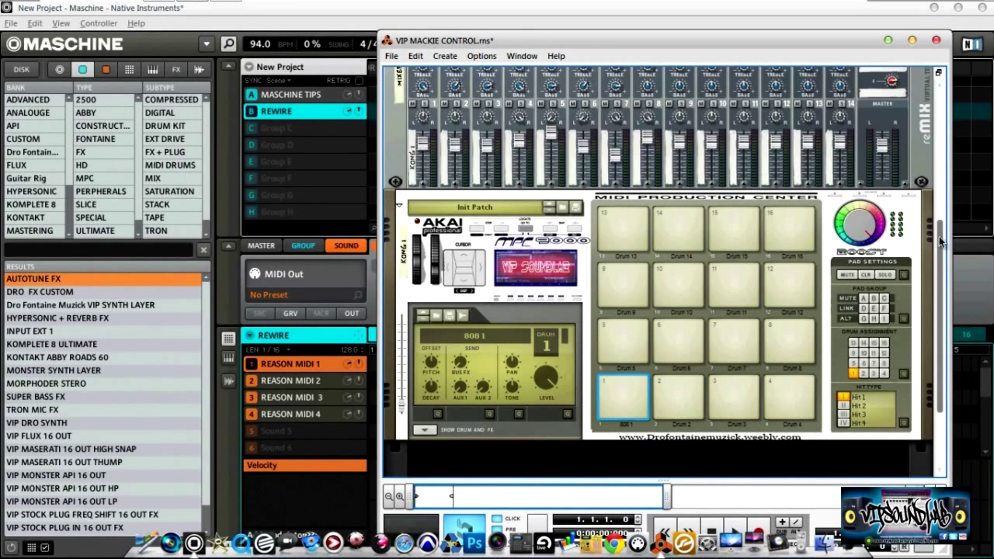
pyautogui.scroll(-3, 939, 295)
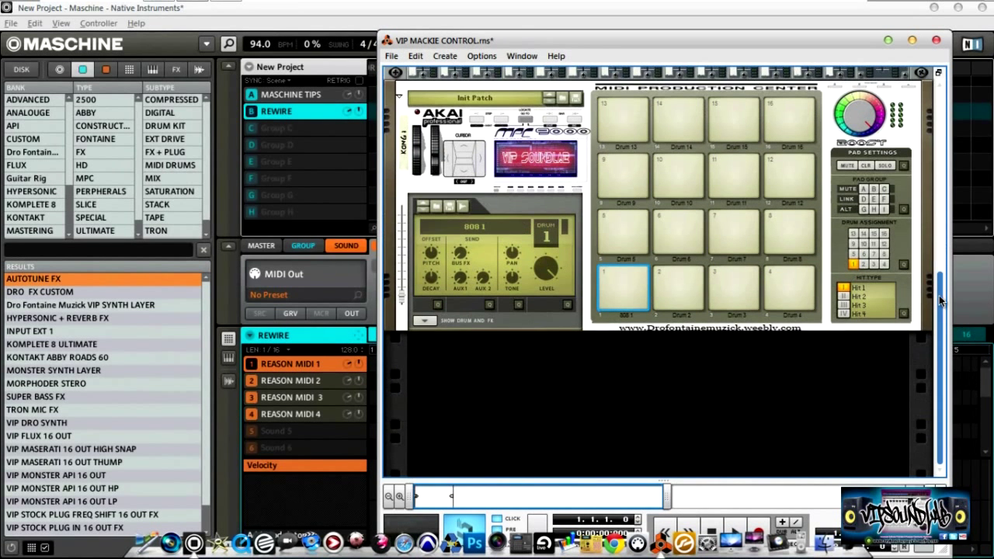
pyautogui.rightClick(654, 393)
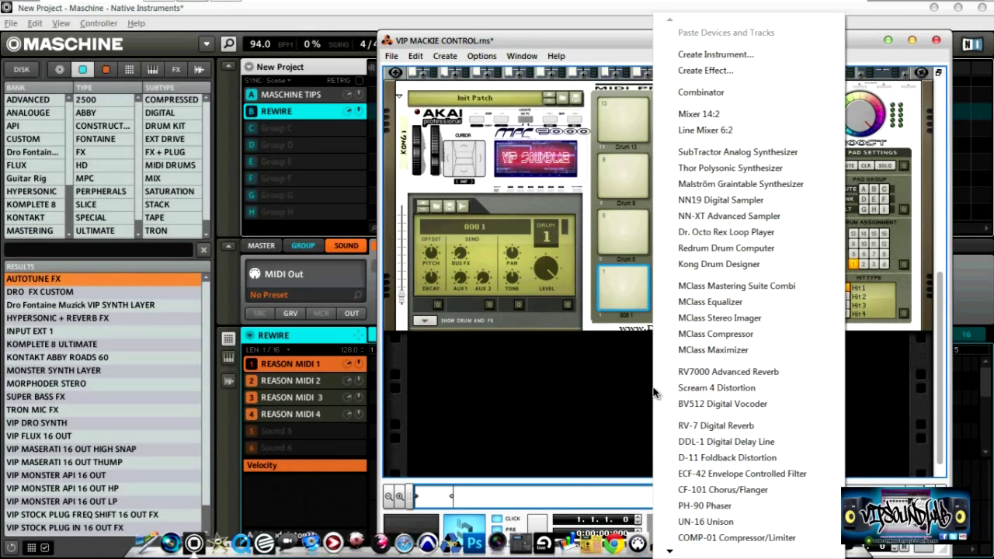
pyautogui.click(757, 188)
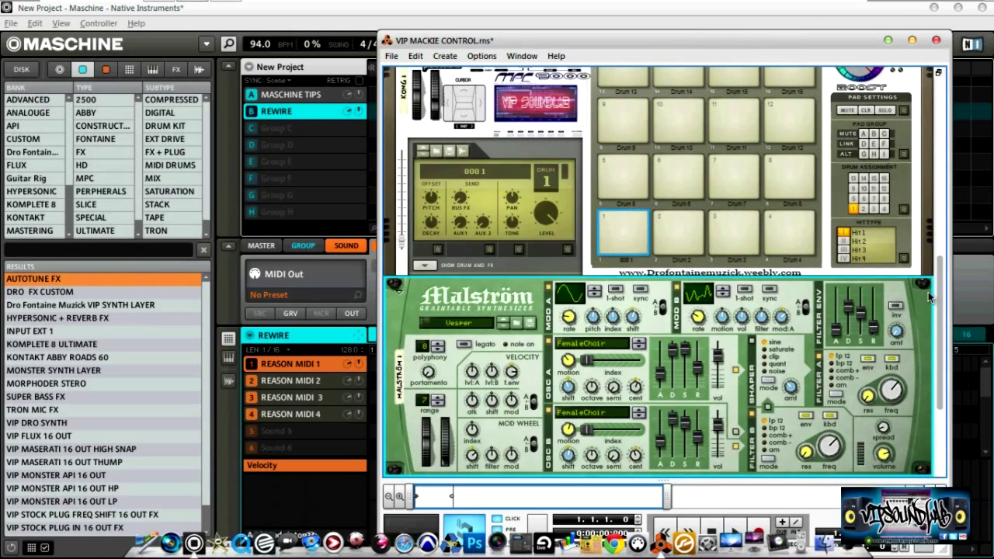
# - Add a Thor Polysonic Synthesizer below the Malström in the rack
pyautogui.scroll(-4, 944, 289)
pyautogui.rightClick(713, 388)
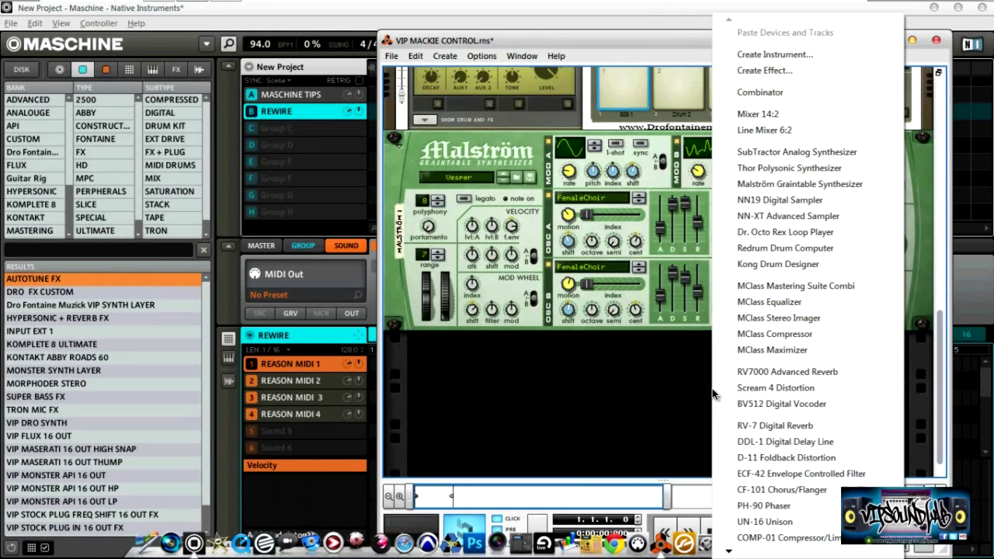
pyautogui.click(792, 163)
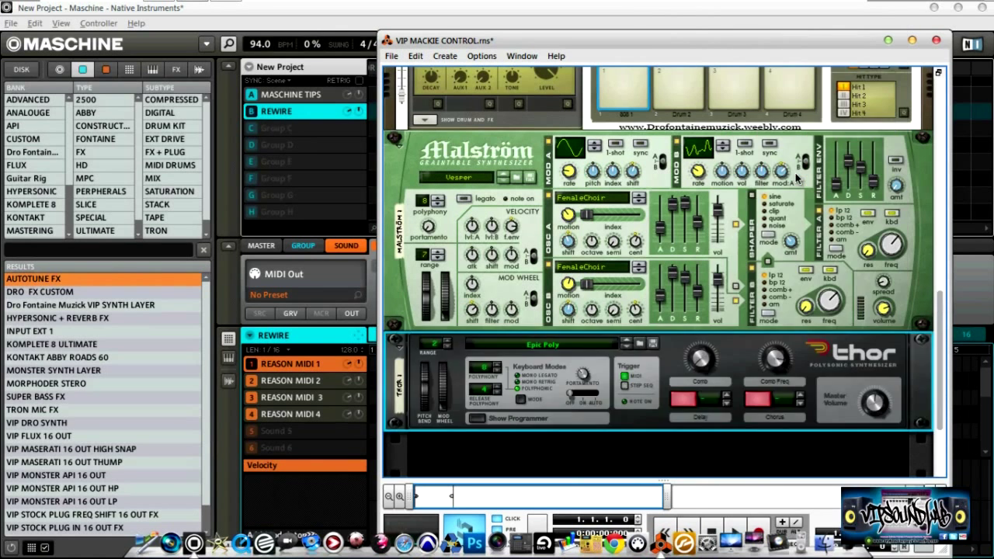
# - Assign Malström 1 to channel 2 and Thor 1 to channel 3 of bus A in Reason's Advanced MIDI Device section
pyautogui.moveTo(943, 350)
pyautogui.mouseDown()
pyautogui.moveTo(936, 275)
pyautogui.moveTo(949, 353)
pyautogui.mouseUp()
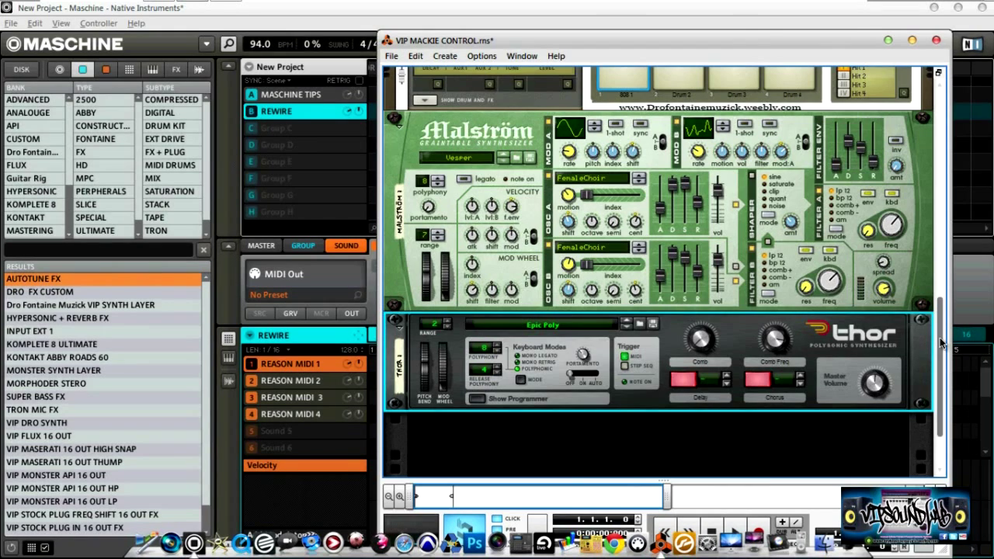
pyautogui.moveTo(942, 343); pyautogui.dragTo(936, 158)
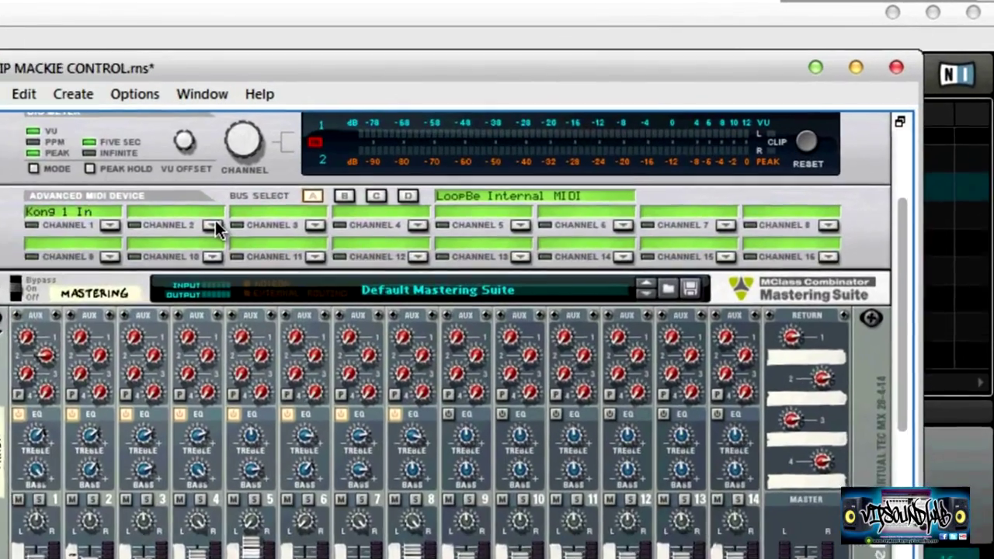
pyautogui.click(528, 158)
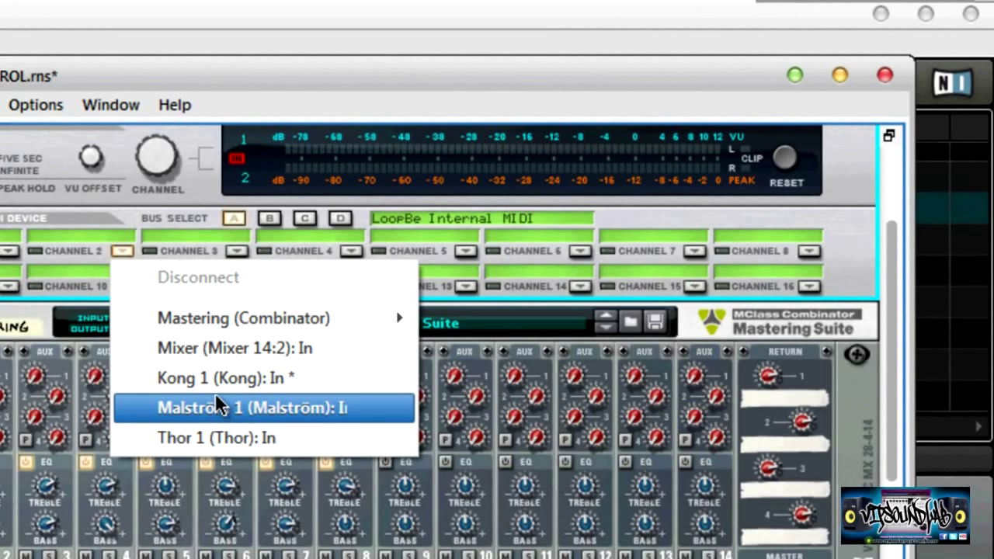
pyautogui.click(188, 408)
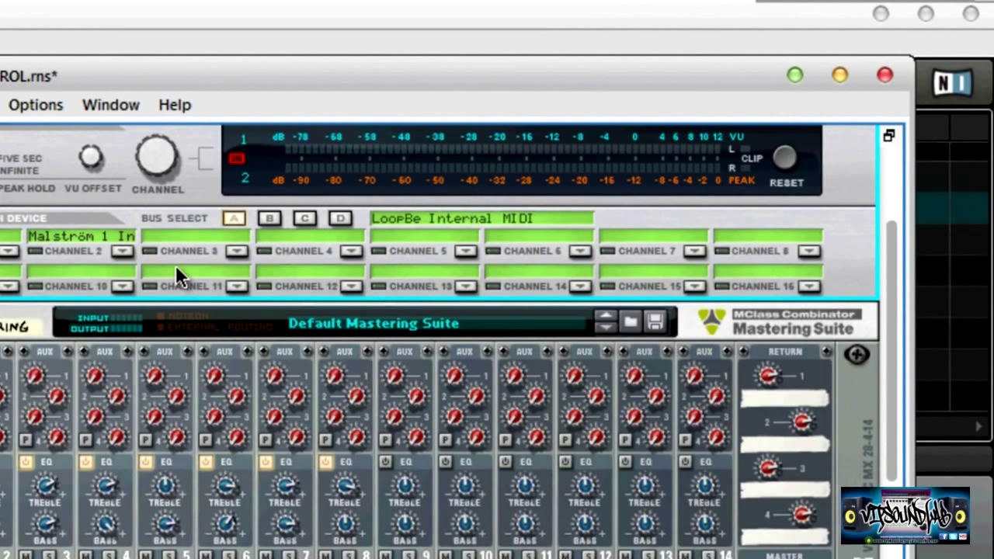
pyautogui.click(235, 252)
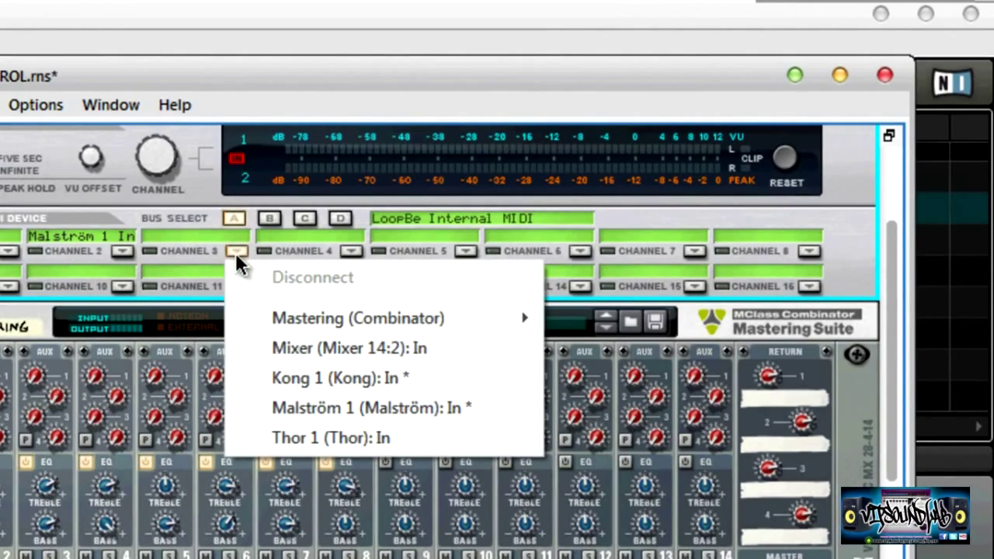
pyautogui.click(303, 431)
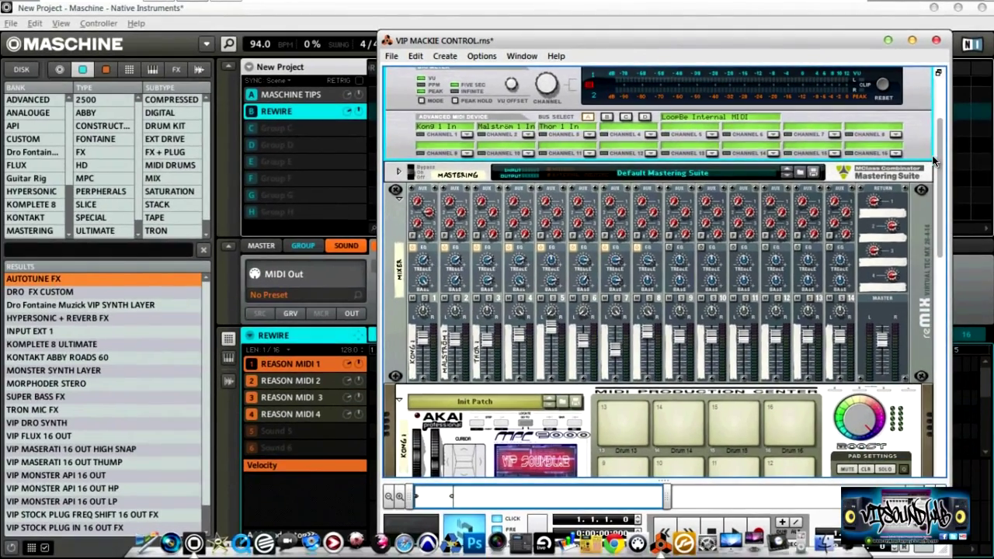
# - Select the REASON MIDI 2 and REASON MIDI 3 sounds in Maschine, reselect REASON MIDI 2, and switch back to Reason's synths
pyautogui.moveTo(936, 161); pyautogui.dragTo(957, 332)
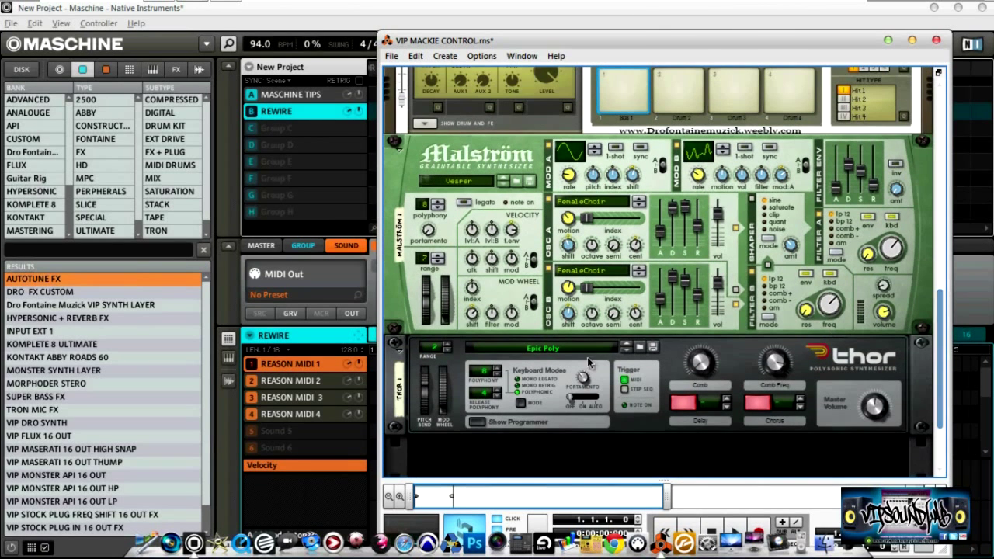
pyautogui.click(315, 382)
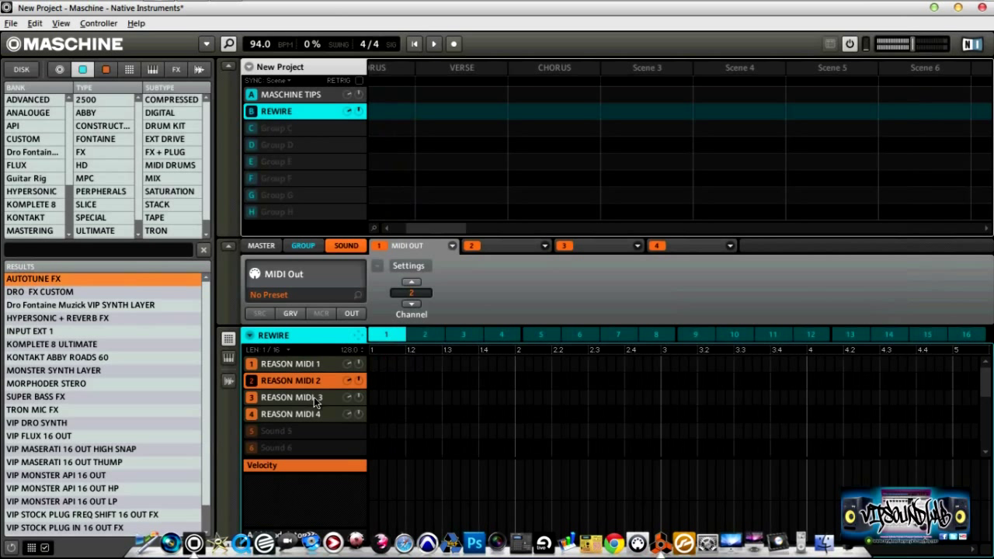
pyautogui.click(314, 397)
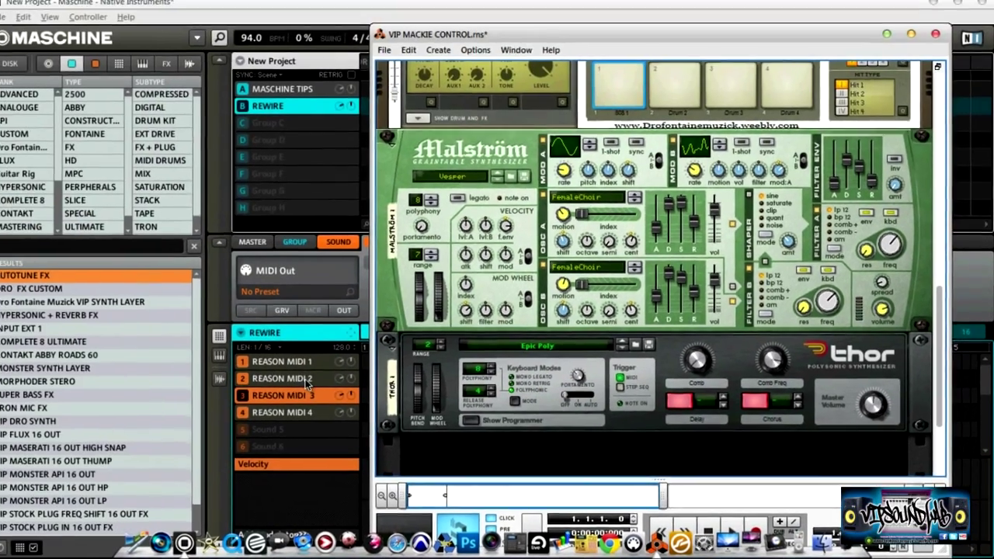
pyautogui.click(313, 380)
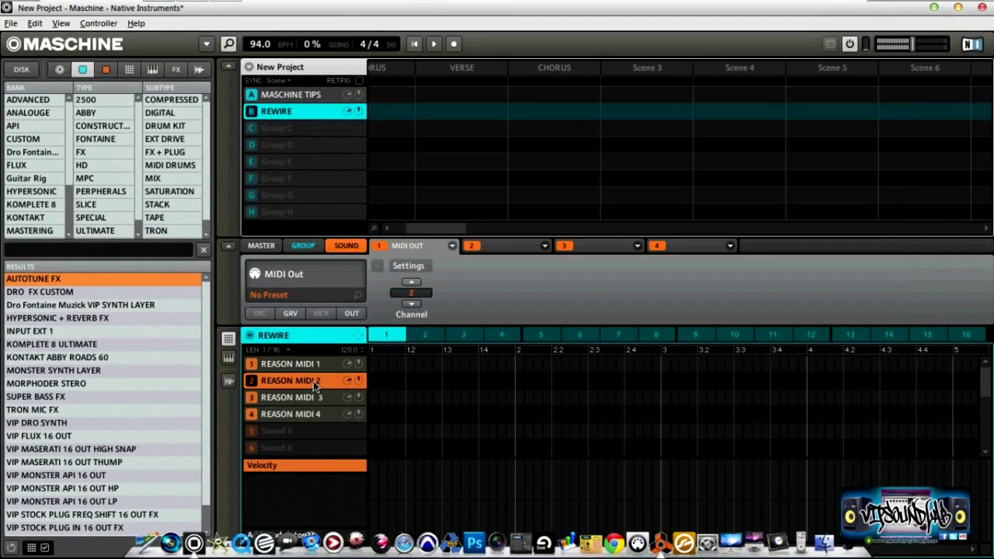
pyautogui.hotkey('alt', 'Tab')
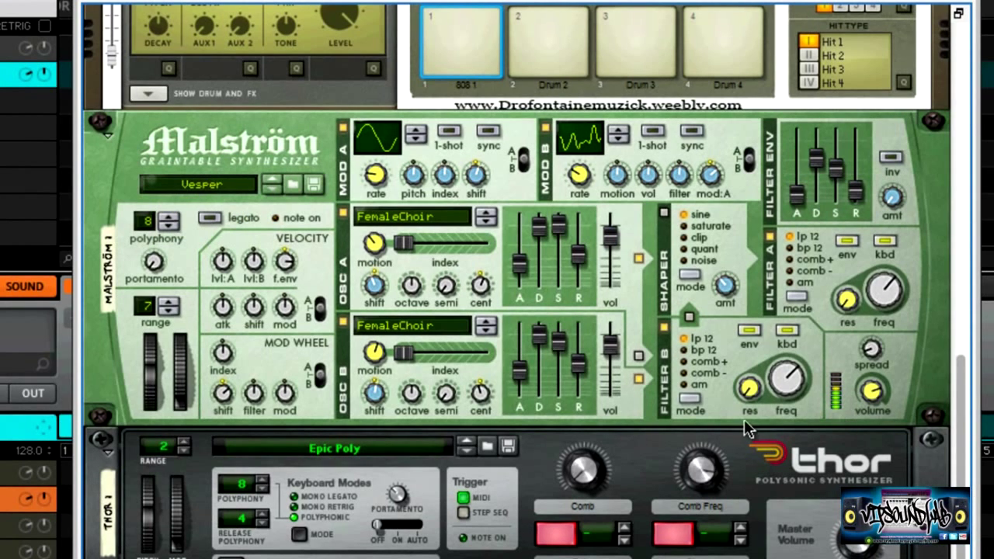
pyautogui.moveTo(963, 422); pyautogui.dragTo(958, 322)
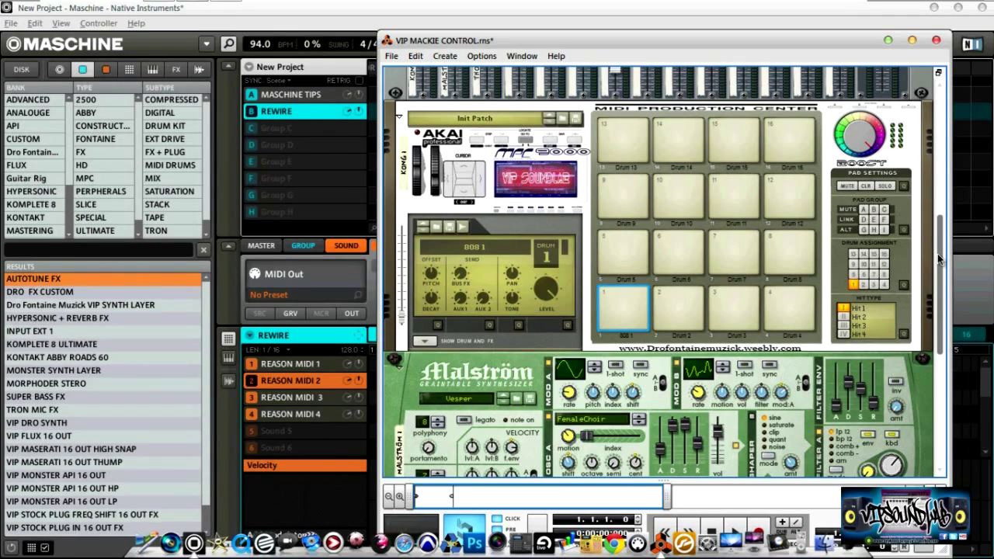
pyautogui.moveTo(940, 260); pyautogui.dragTo(944, 184)
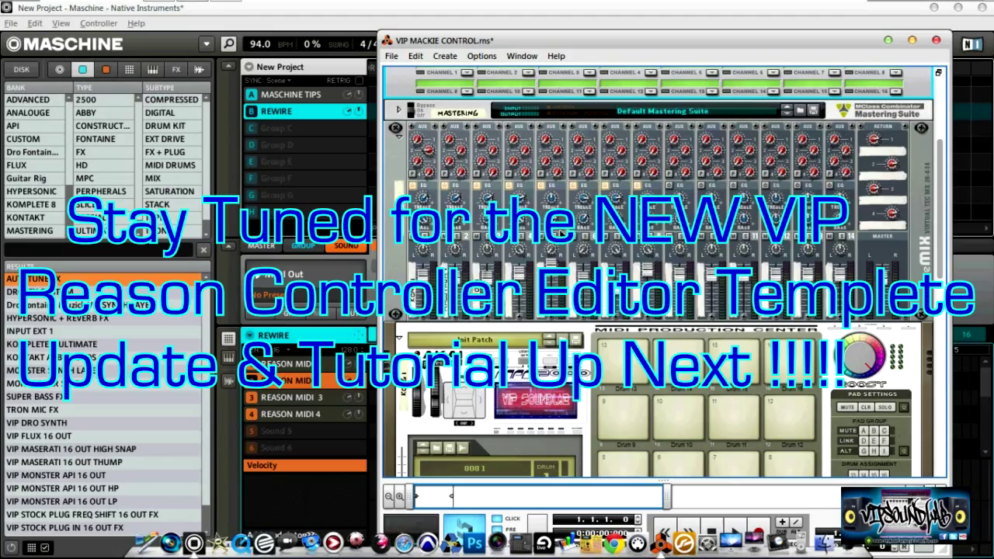
pyautogui.scroll(-1, 942, 232)
pyautogui.scroll(-5, 942, 232)
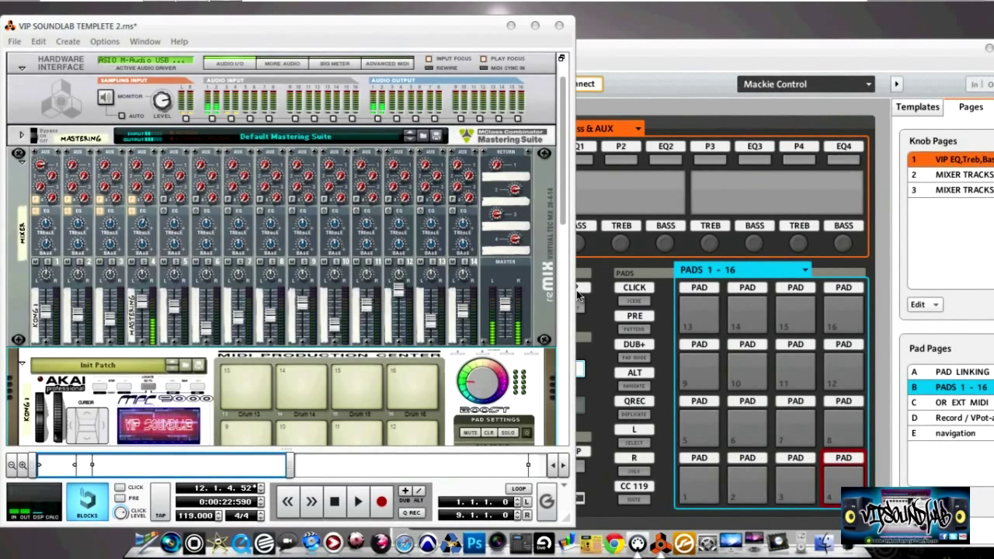
# - Arrange the Controller Editor window beside Reason's VIP SOUNDLAB TEMPLETE 2 song, with the Maschine template in front
pyautogui.click(745, 49)
pyautogui.moveTo(745, 45); pyautogui.dragTo(755, 23)
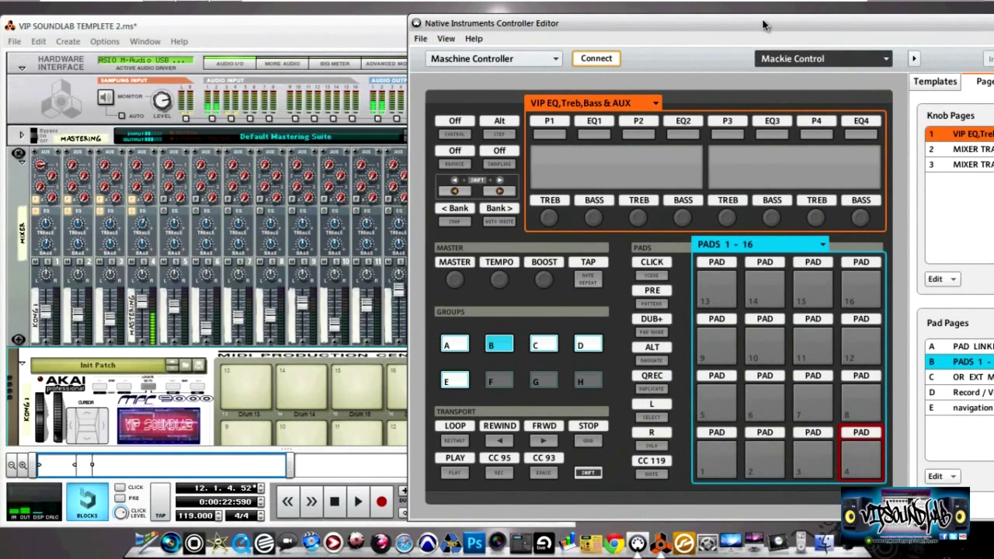
pyautogui.click(327, 29)
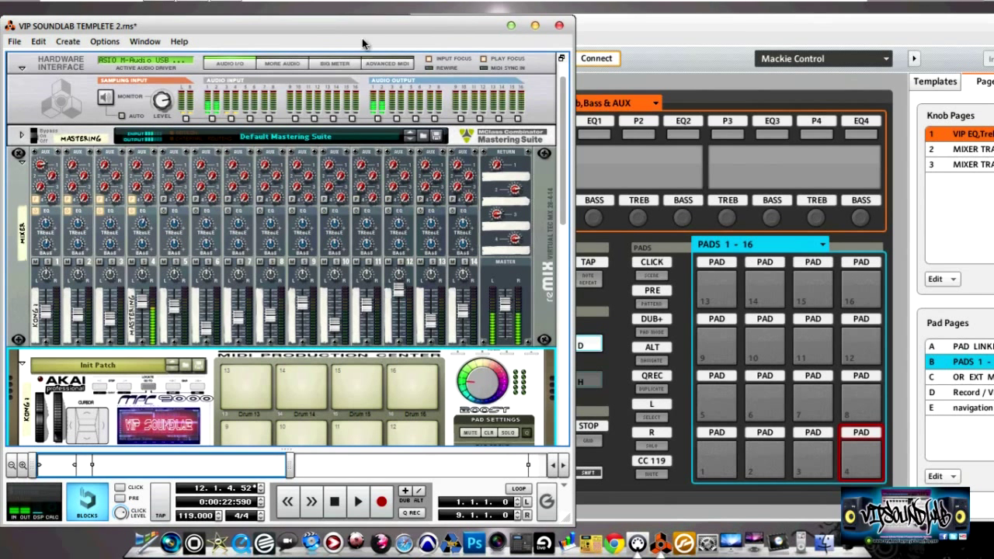
pyautogui.click(640, 19)
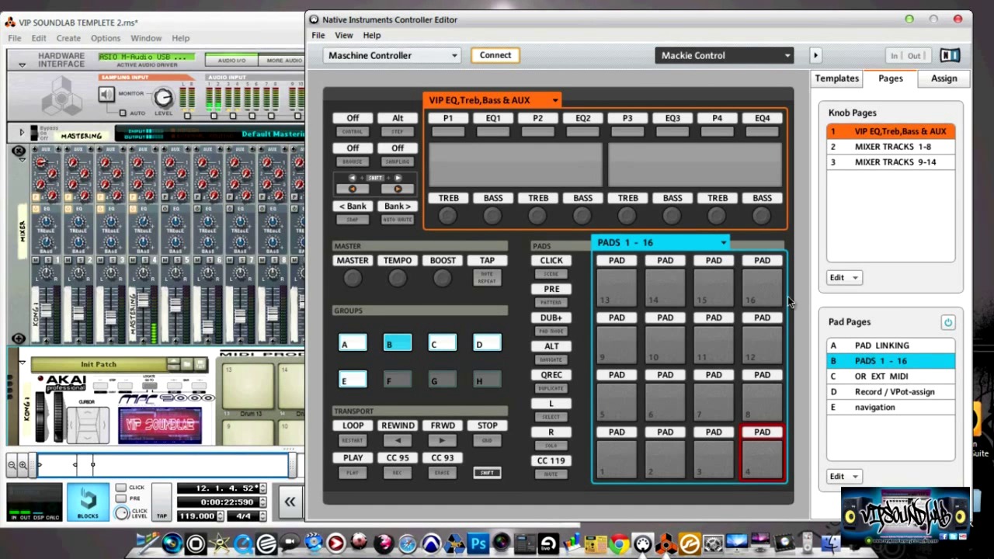
pyautogui.moveTo(432, 20); pyautogui.dragTo(486, 21)
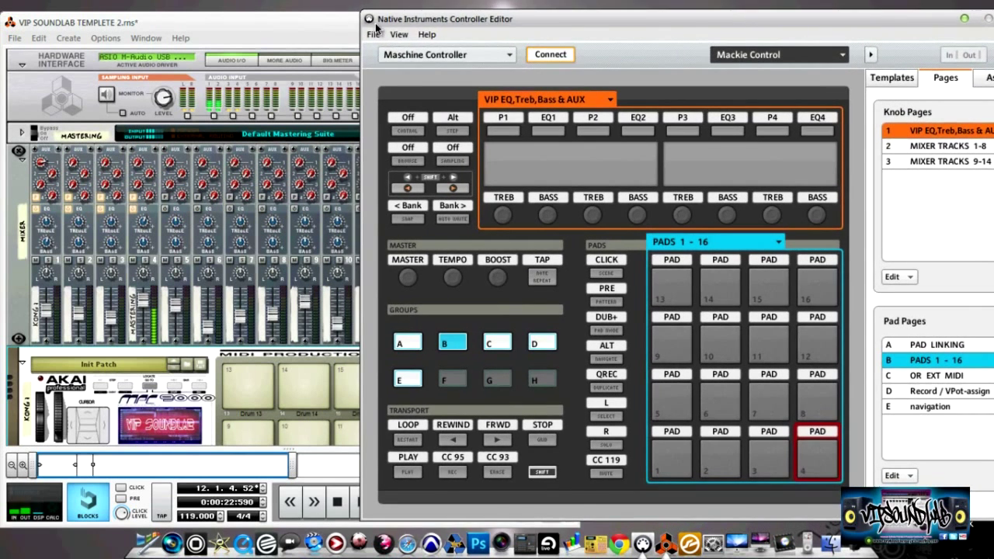
pyautogui.click(333, 22)
pyautogui.moveTo(332, 22); pyautogui.dragTo(337, 17)
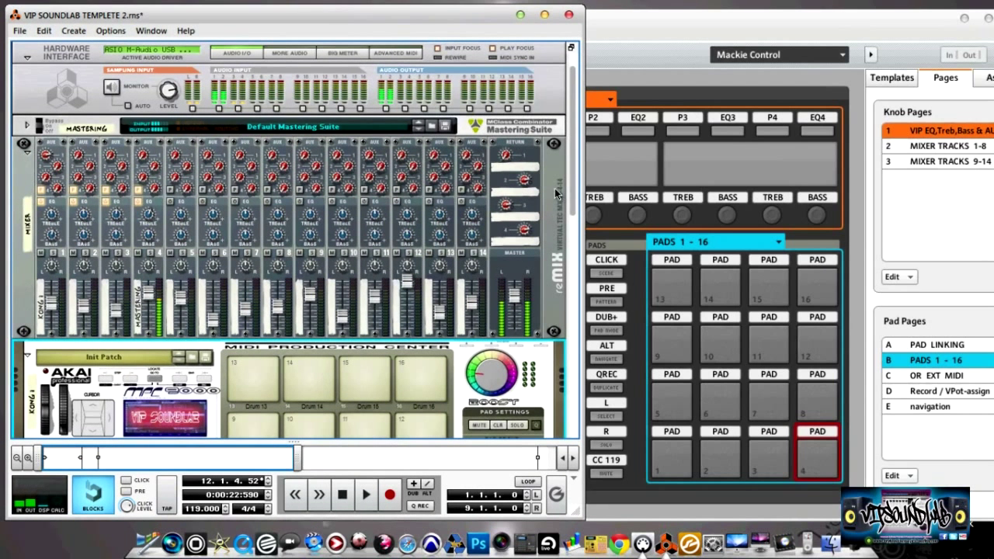
pyautogui.click(690, 28)
pyautogui.moveTo(656, 25); pyautogui.dragTo(746, 51)
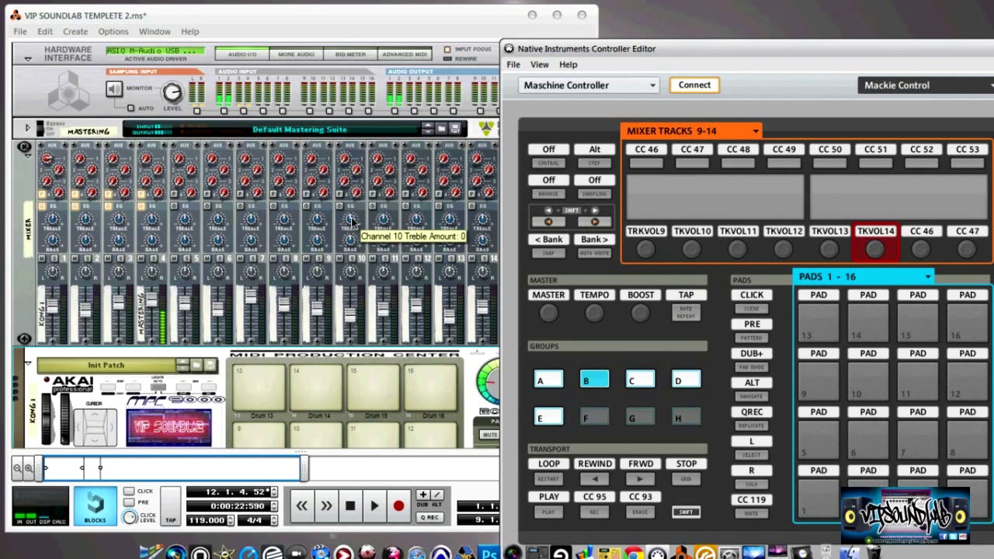
# - Bring the Reason window to the front and show the Kong's pads in the rack
pyautogui.click(488, 16)
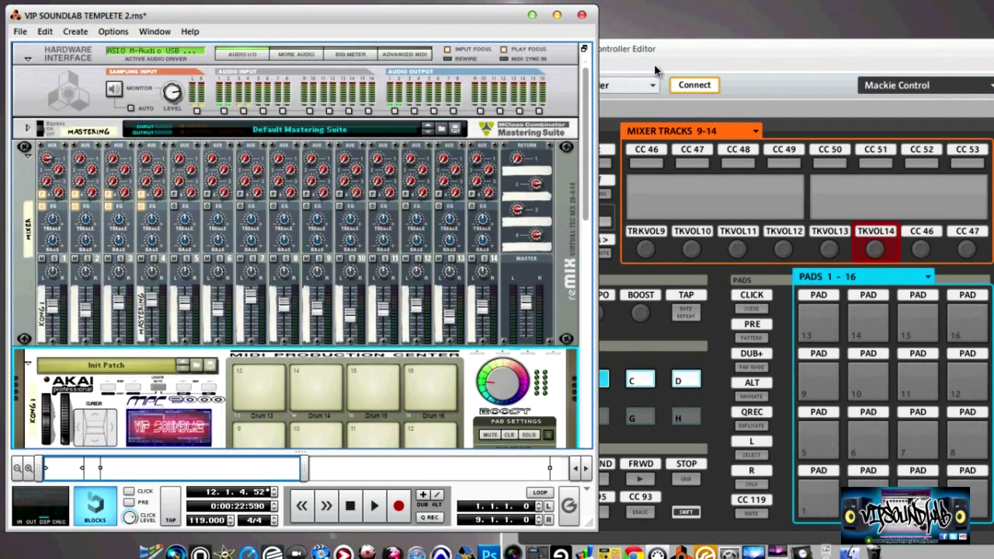
pyautogui.moveTo(583, 169); pyautogui.dragTo(582, 237)
pyautogui.scroll(3, 583, 239)
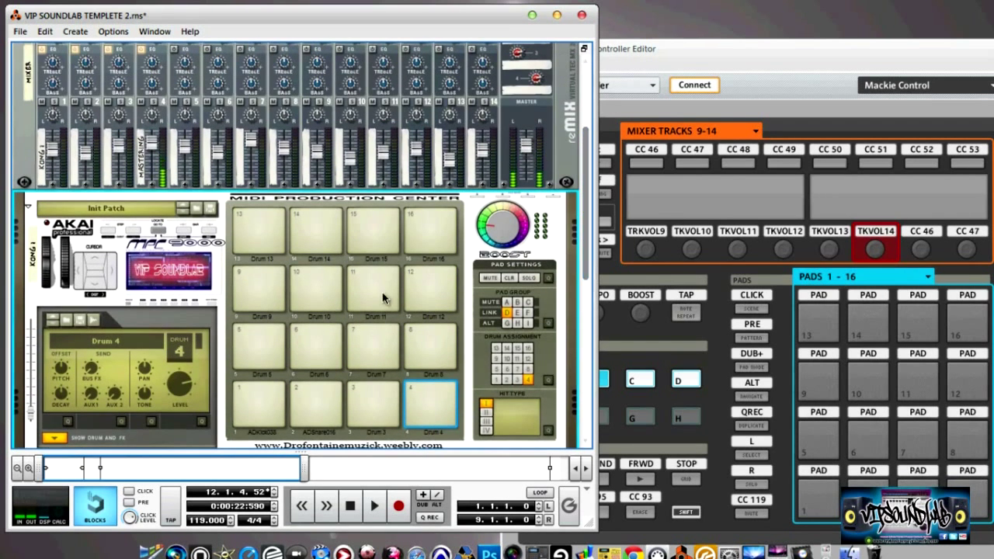
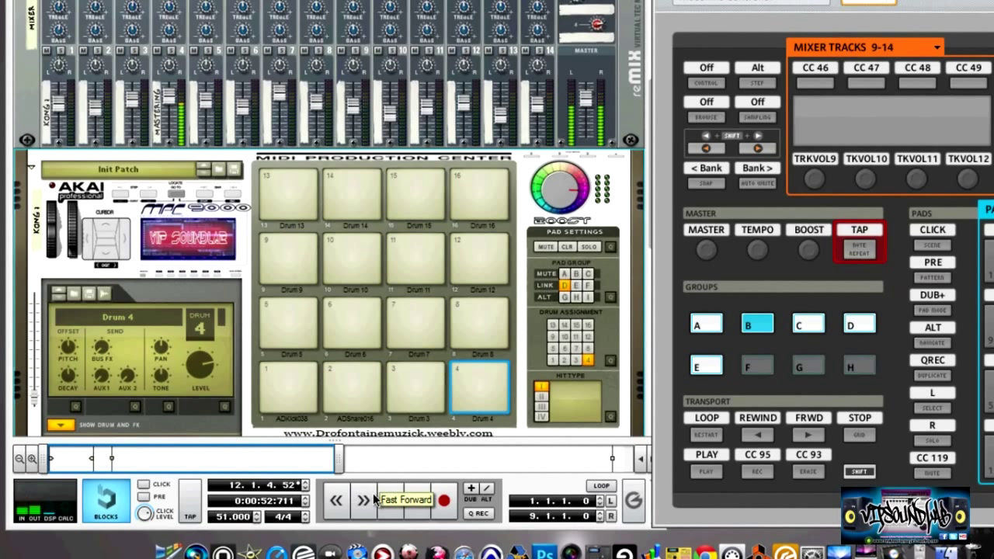
# - Jump Reason's song position between the left locator at bar 1 and the right locator at bar 9, ending at bar 1
pyautogui.click(942, 252)
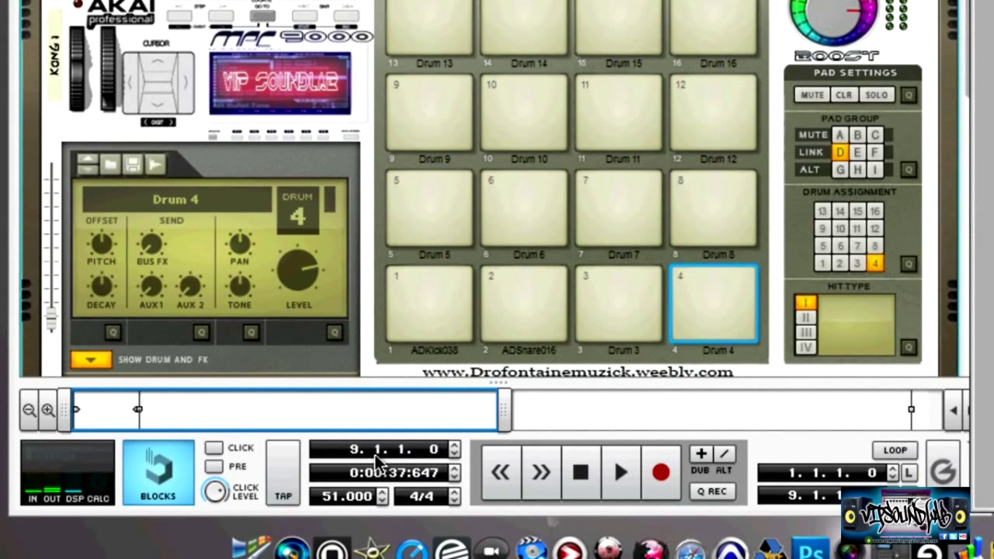
pyautogui.press('Home')
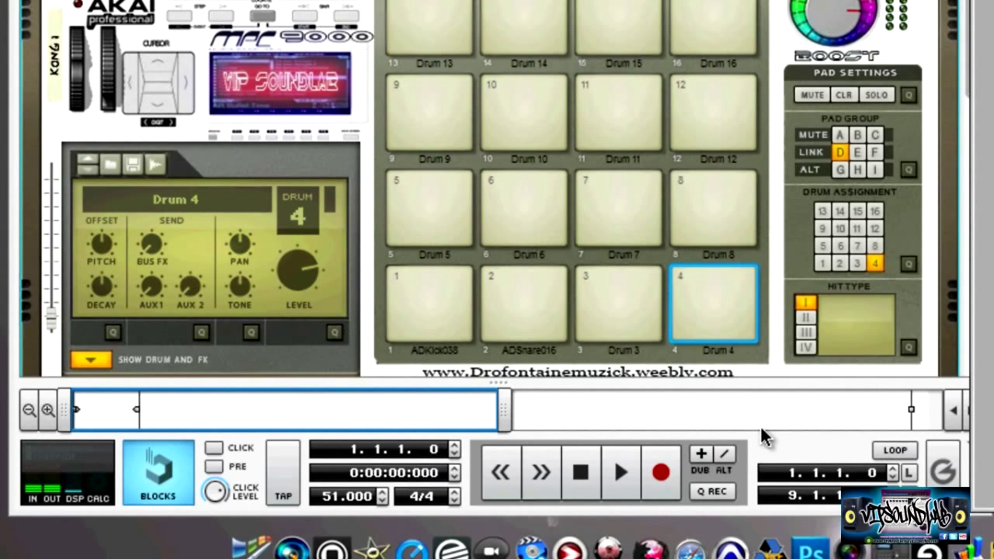
pyautogui.press('End')
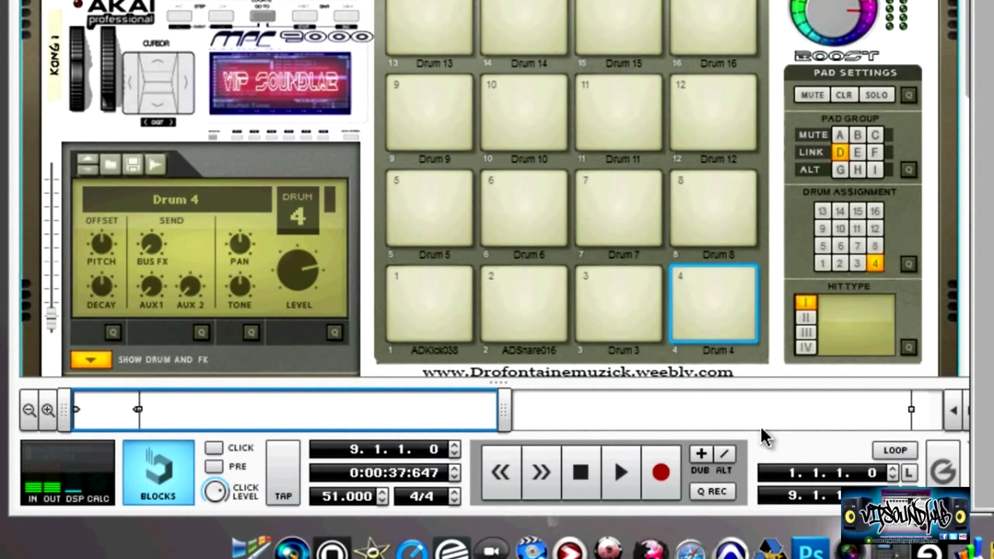
pyautogui.press('Home')
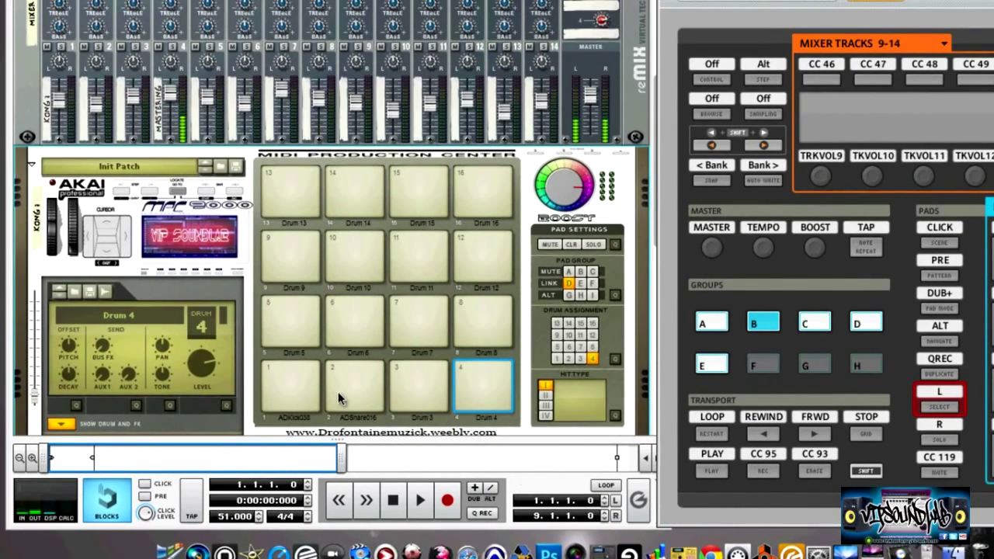
# - Check the STOP, LOOP and CC 95 transport controls in the Controller Editor and stop Reason's playback
pyautogui.click(780, 424)
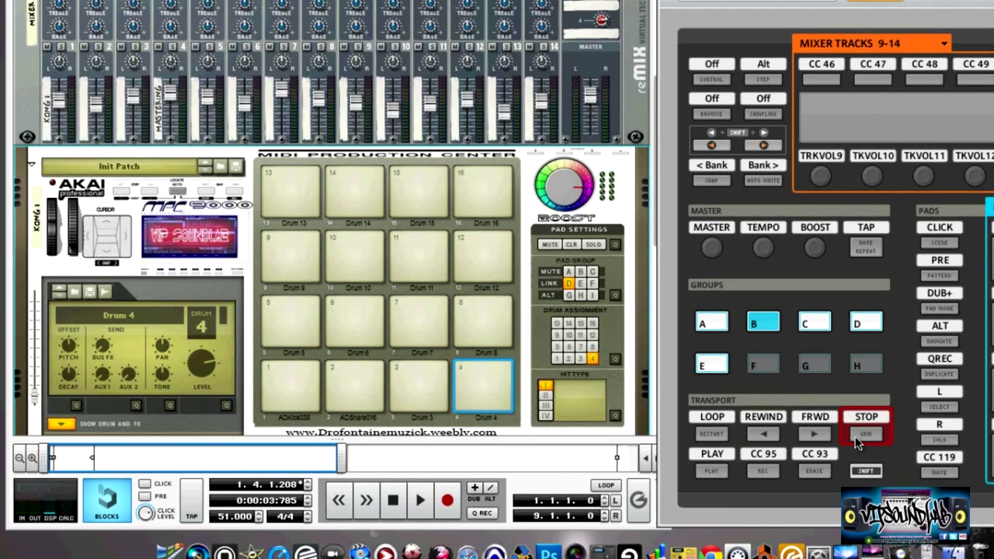
pyautogui.click(714, 419)
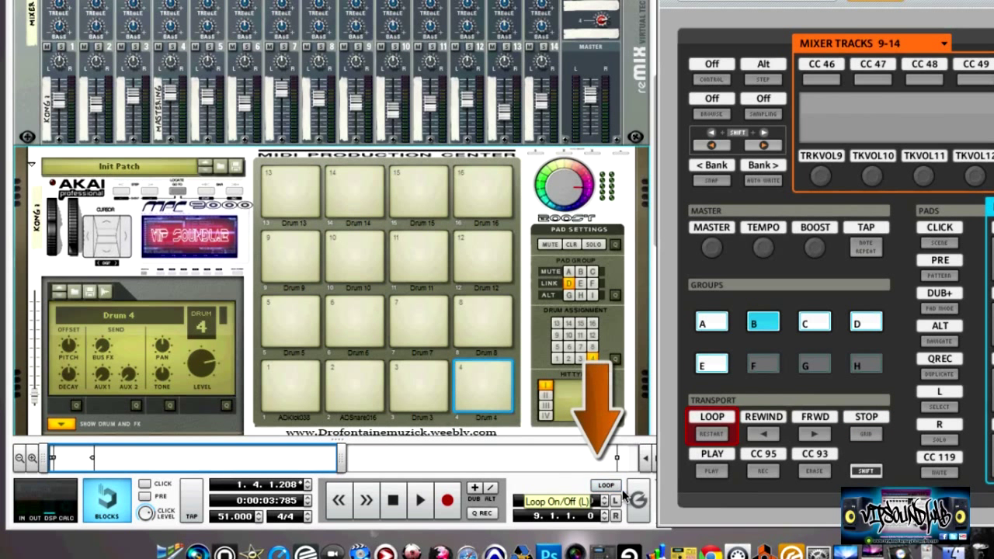
pyautogui.click(780, 471)
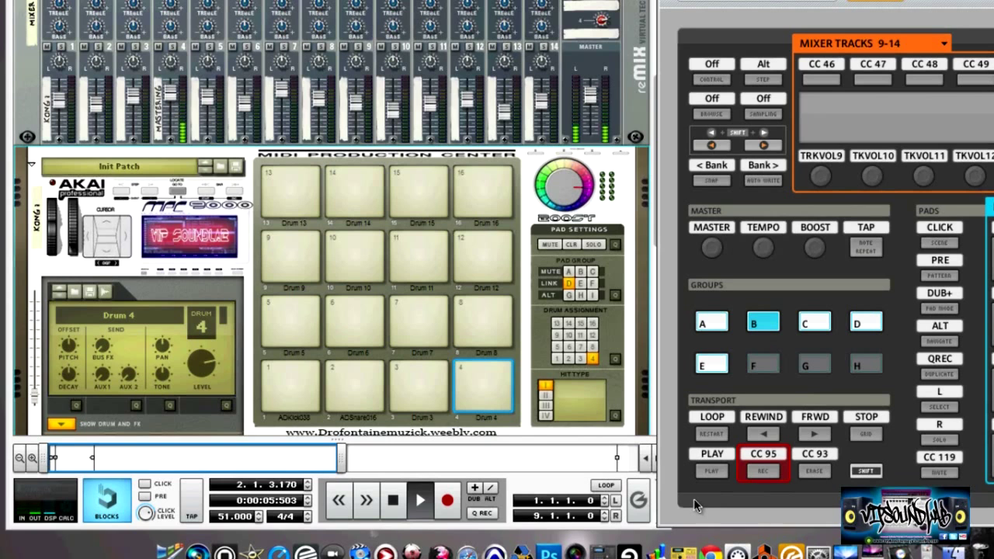
pyautogui.press('space')
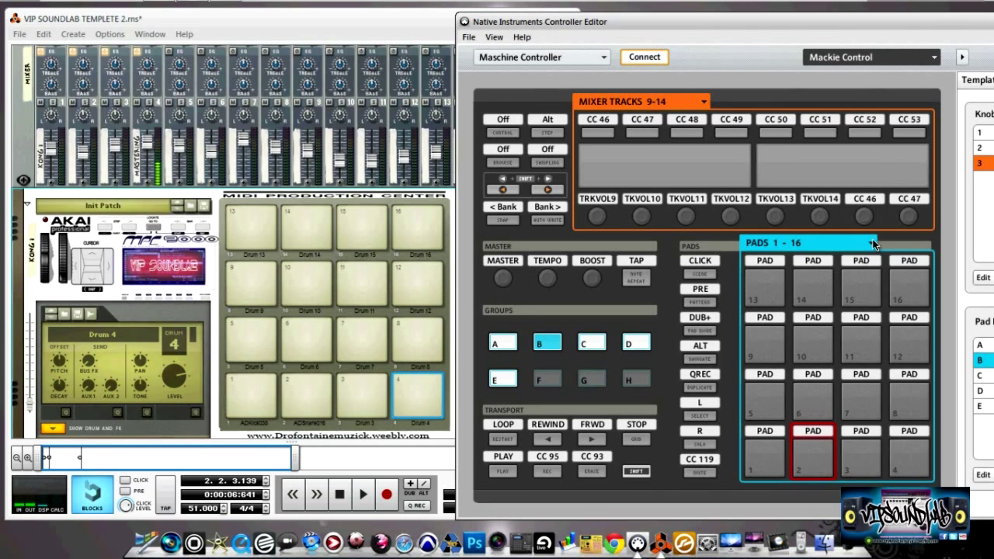
# - Shift the Controller Editor window to show its page lists and switch the pad page to PAD LINKING
pyautogui.moveTo(838, 23); pyautogui.dragTo(753, 23)
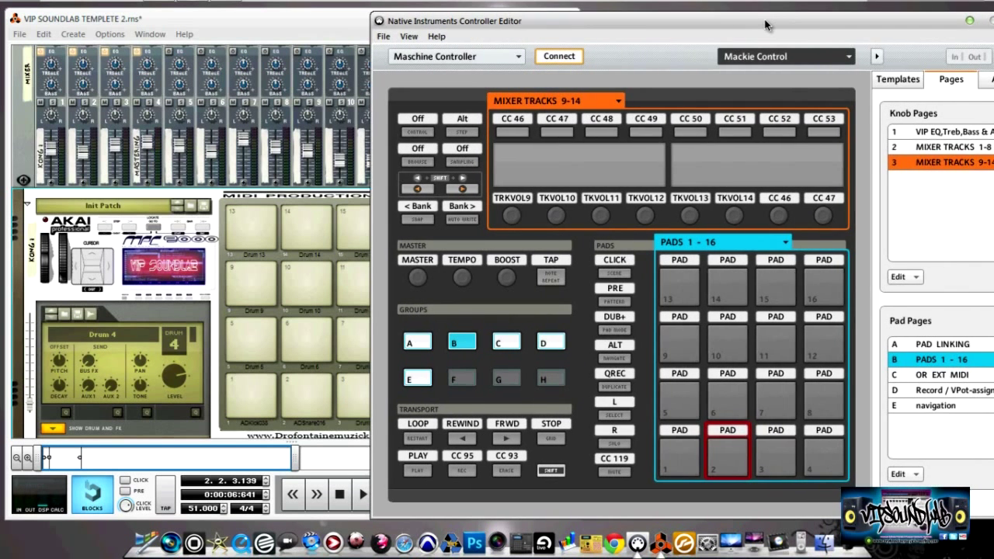
pyautogui.click(785, 242)
pyautogui.click(713, 268)
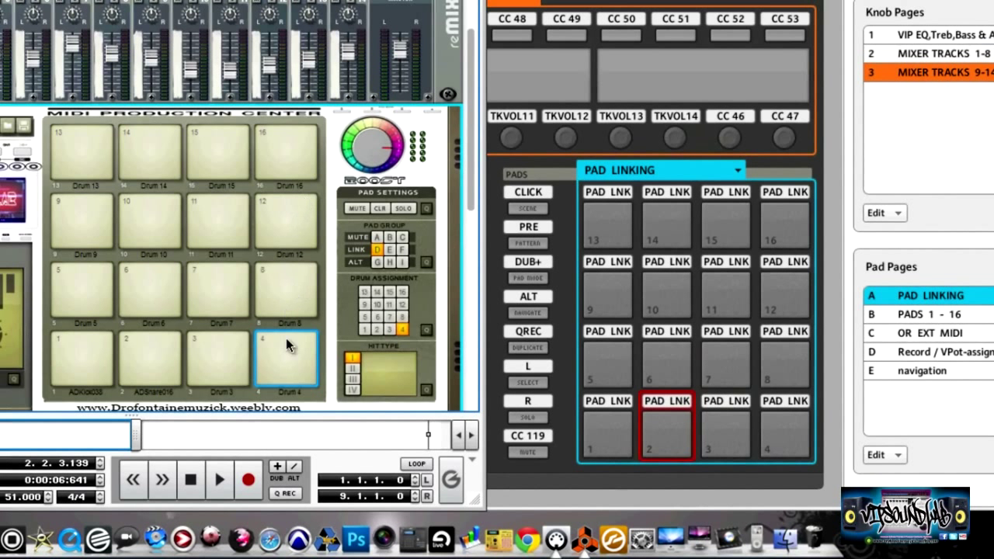
# - Select Kong pads 3, 2 and 1 in turn, go back to pad 2, and finish on pad 1
pyautogui.click(222, 350)
pyautogui.click(151, 356)
pyautogui.click(91, 359)
pyautogui.click(132, 357)
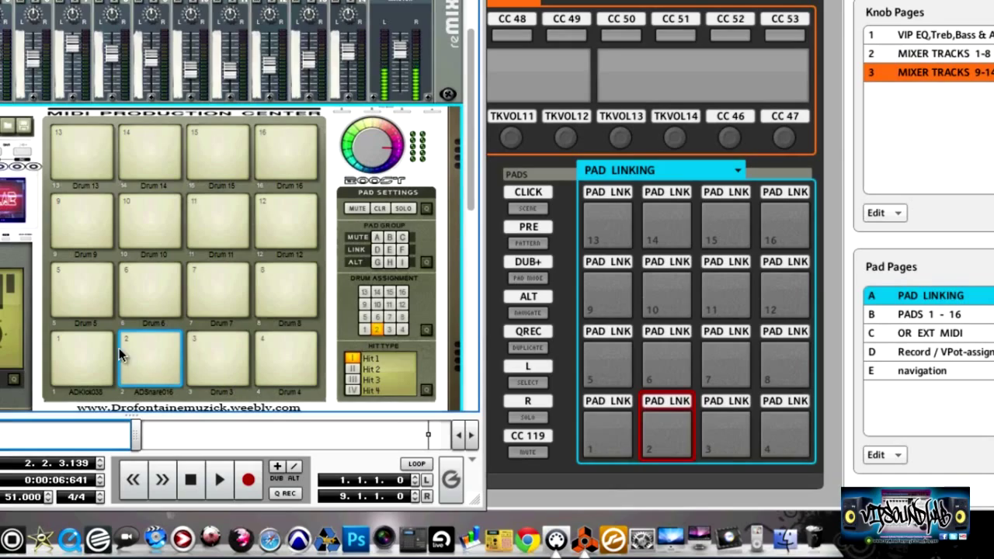
pyautogui.click(90, 367)
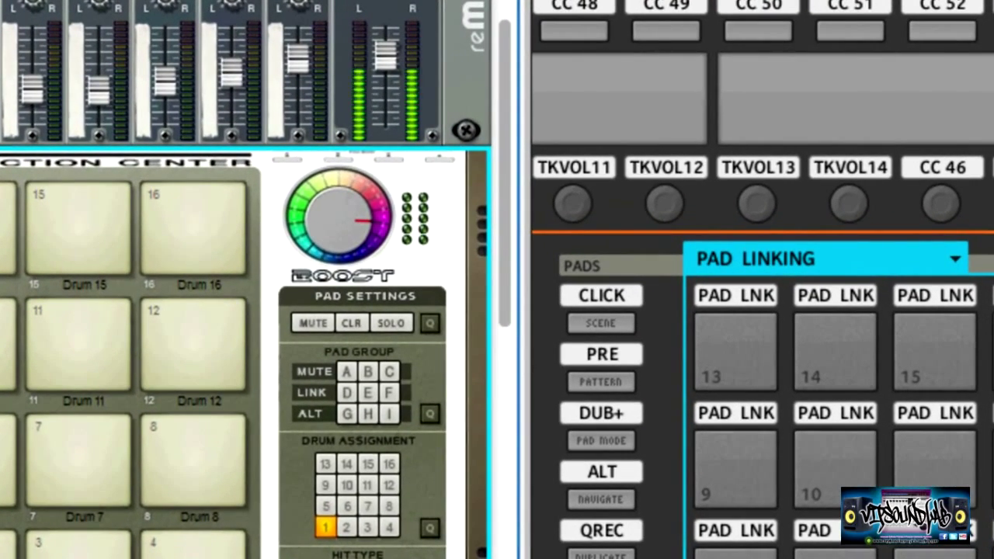
# - Keep the pad page on PAD LINKING, assign Kong pad 1 to link group D, and do the same for pad 2
pyautogui.click(954, 261)
pyautogui.click(952, 260)
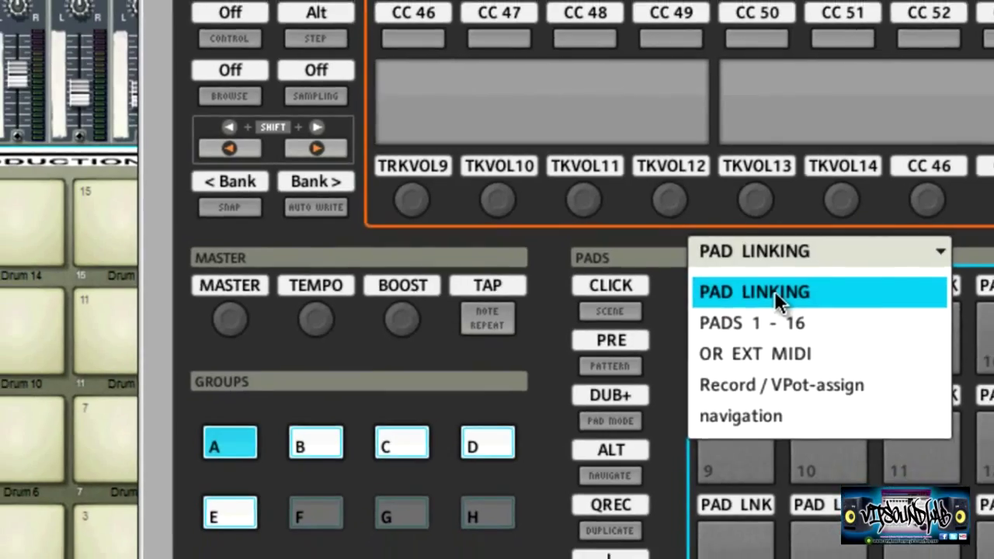
pyautogui.click(777, 303)
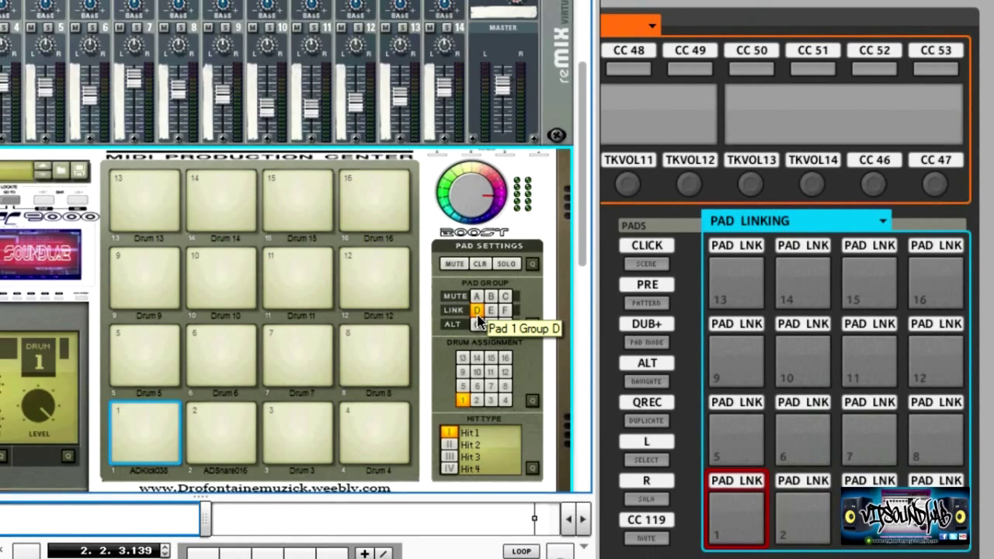
pyautogui.click(219, 430)
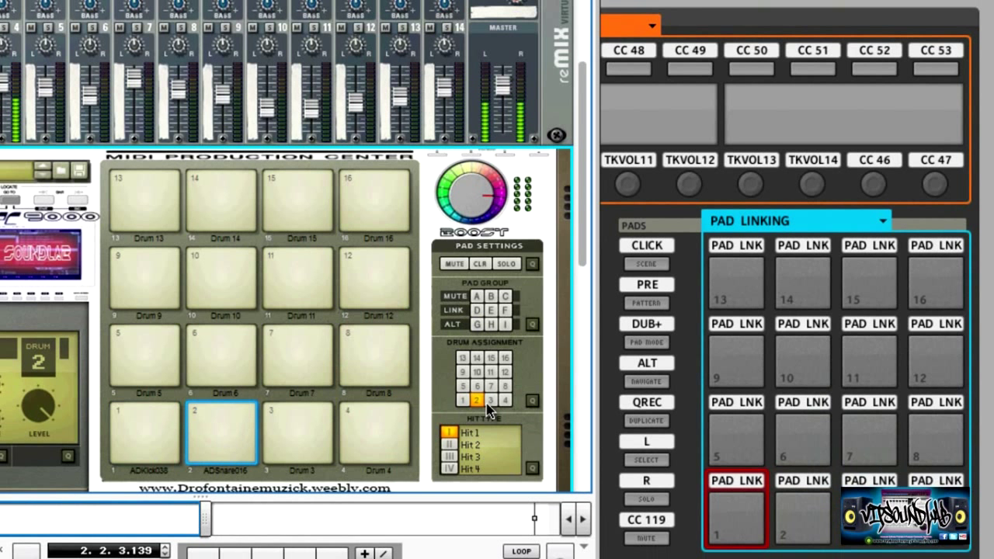
# - Select pad 2 in the Controller Editor and switch the pad page to PADS 1 - 16
pyautogui.click(794, 507)
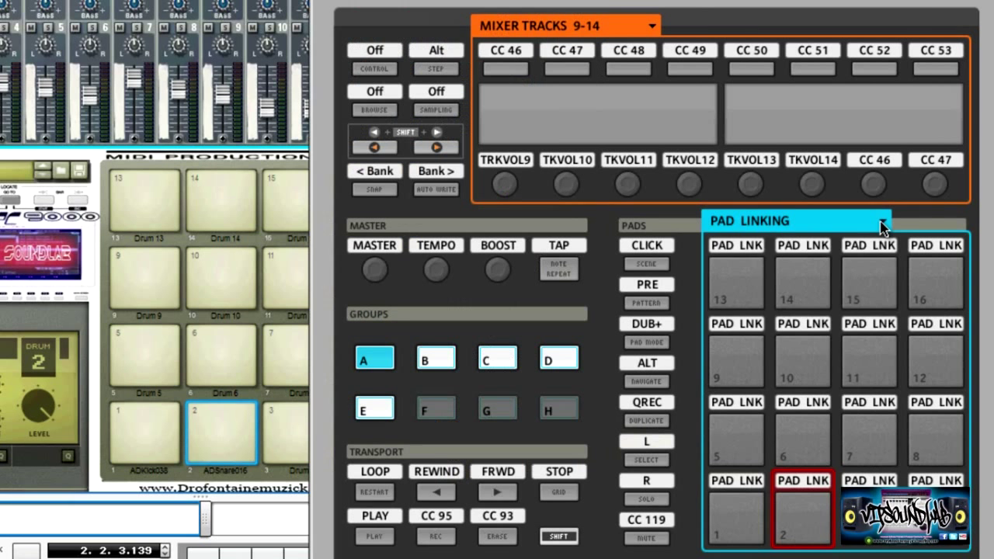
pyautogui.click(880, 225)
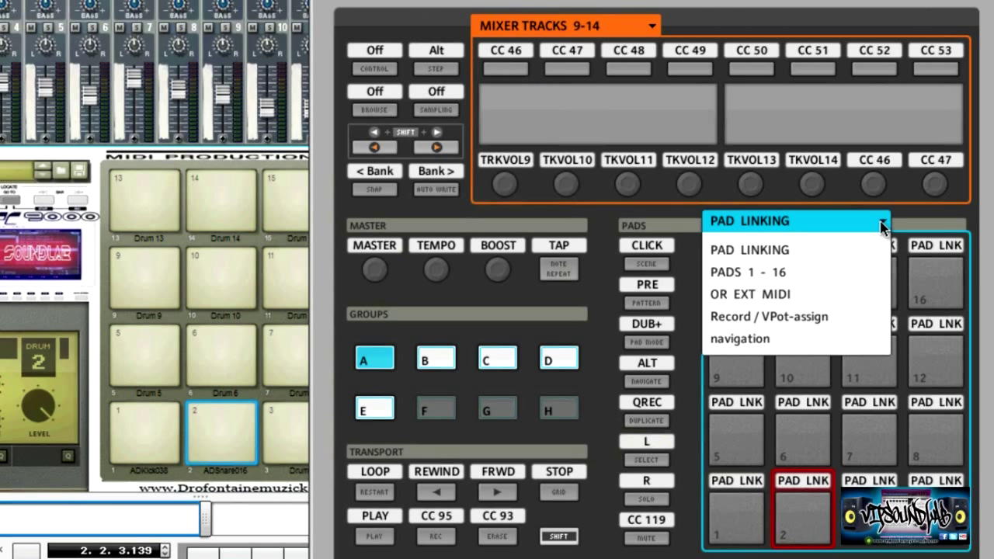
pyautogui.click(806, 274)
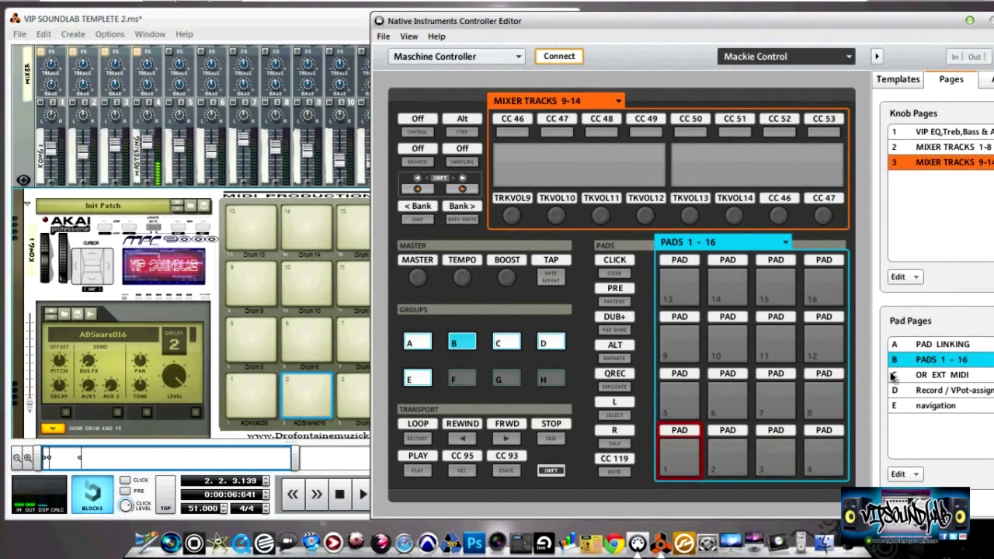
# - Move the Reason and Controller Editor windows down to uncover the desktop and point out the two VIP SOUNDLAB template files
pyautogui.click(329, 25)
pyautogui.moveTo(371, 27); pyautogui.dragTo(354, 175)
pyautogui.moveTo(500, 23); pyautogui.dragTo(568, 154)
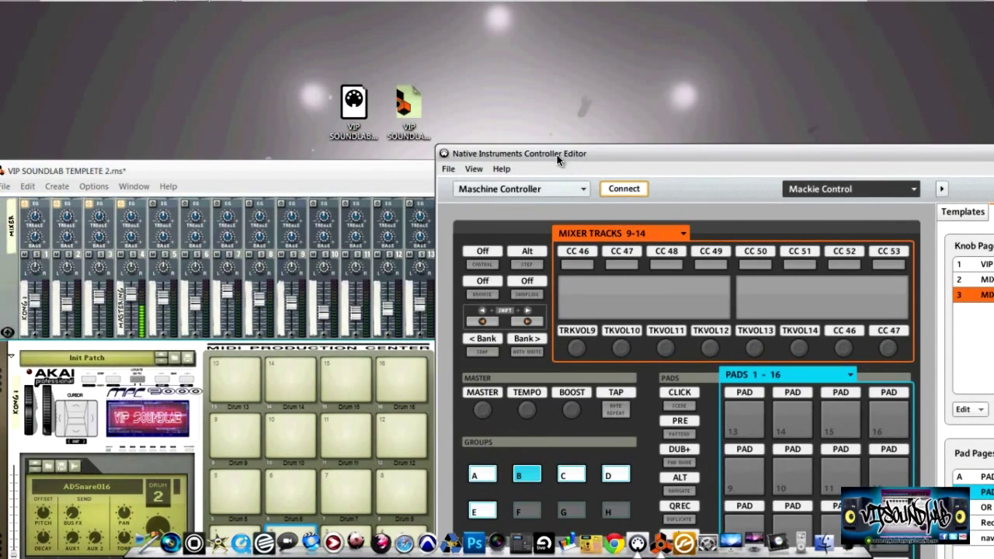
pyautogui.click(357, 111)
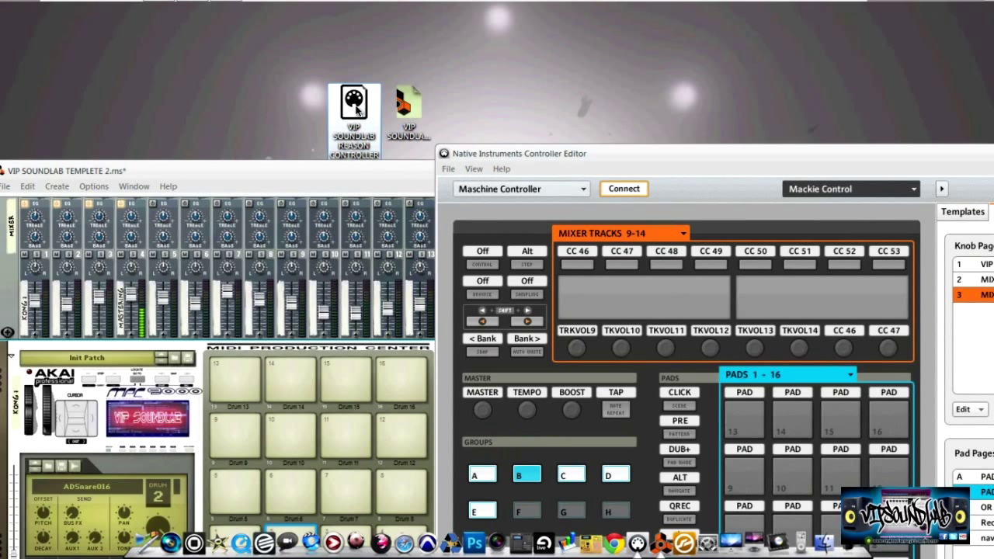
pyautogui.click(408, 105)
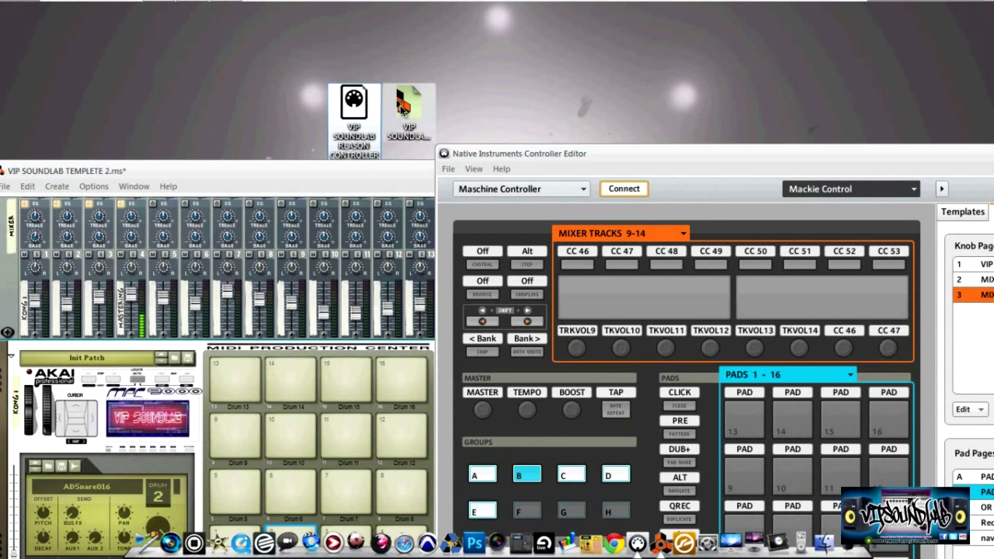
# - Move the Reason and Controller Editor windows back up over the desktop files
pyautogui.click(377, 166)
pyautogui.moveTo(376, 166); pyautogui.dragTo(386, 30)
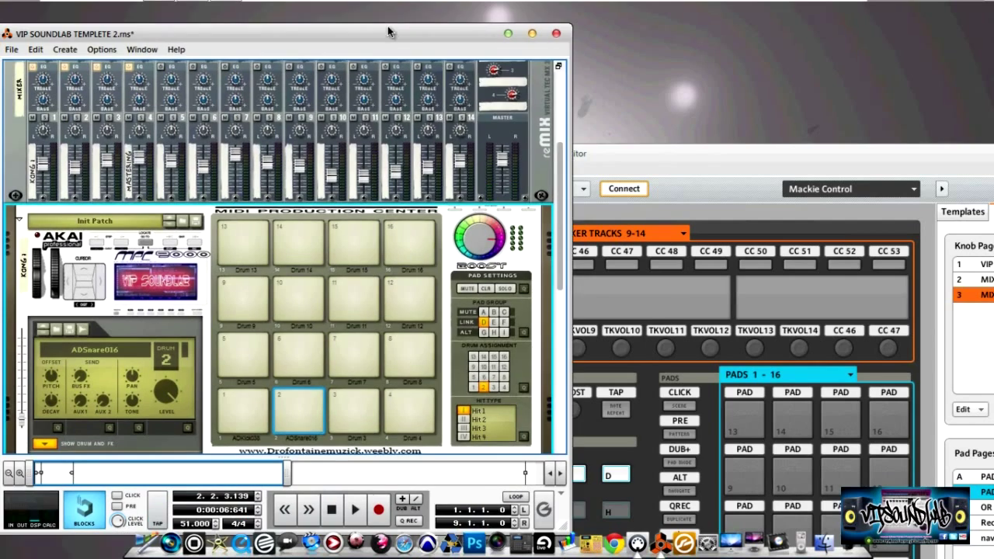
pyautogui.click(686, 149)
pyautogui.moveTo(686, 149); pyautogui.dragTo(679, 35)
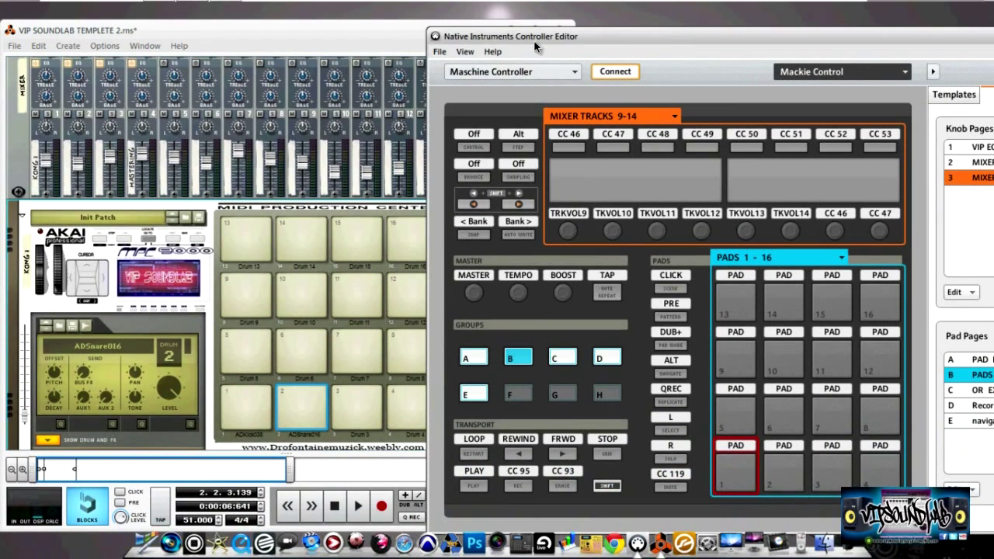
# - Shift the Controller Editor window farther off Reason's rack and bring the Reason window to the front
pyautogui.click(377, 34)
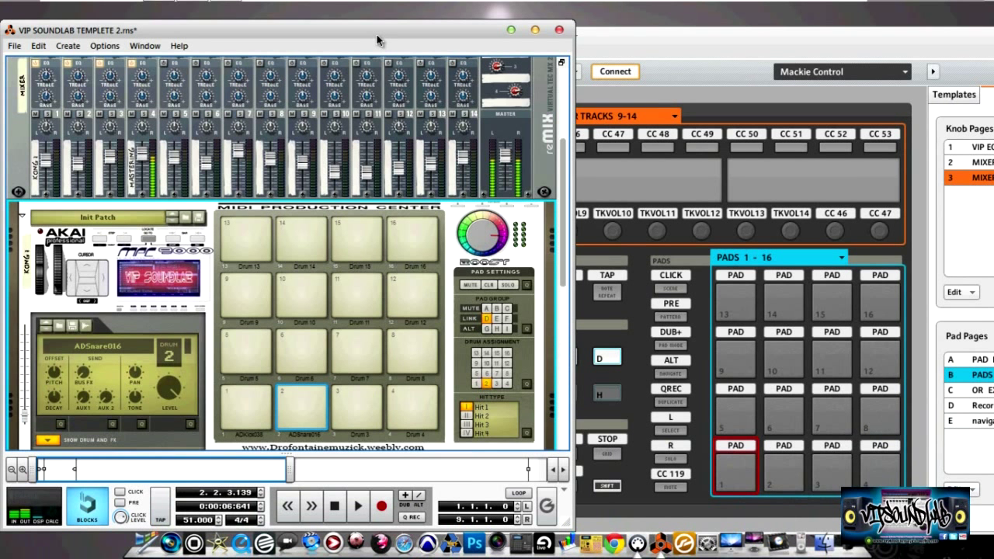
pyautogui.click(629, 42)
pyautogui.moveTo(628, 39); pyautogui.dragTo(679, 22)
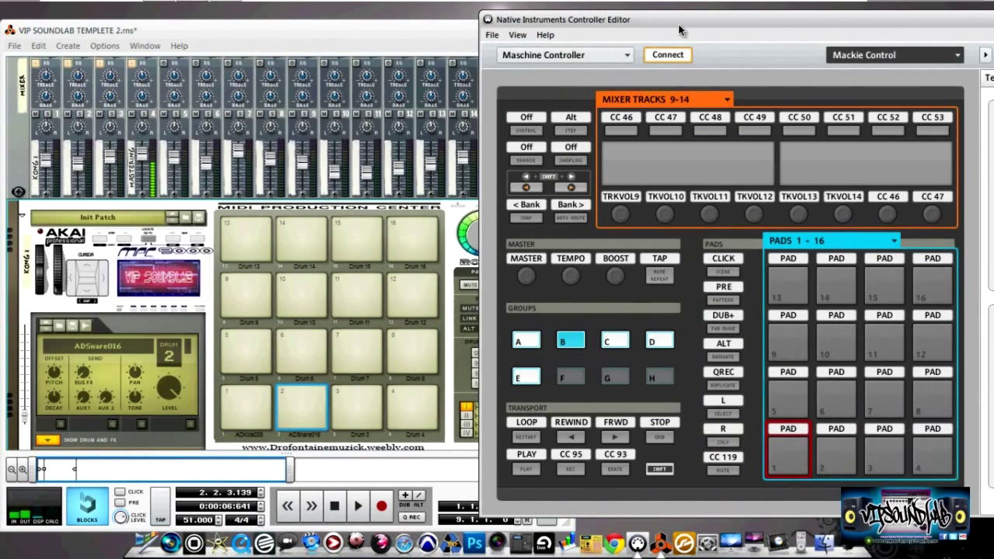
pyautogui.click(410, 32)
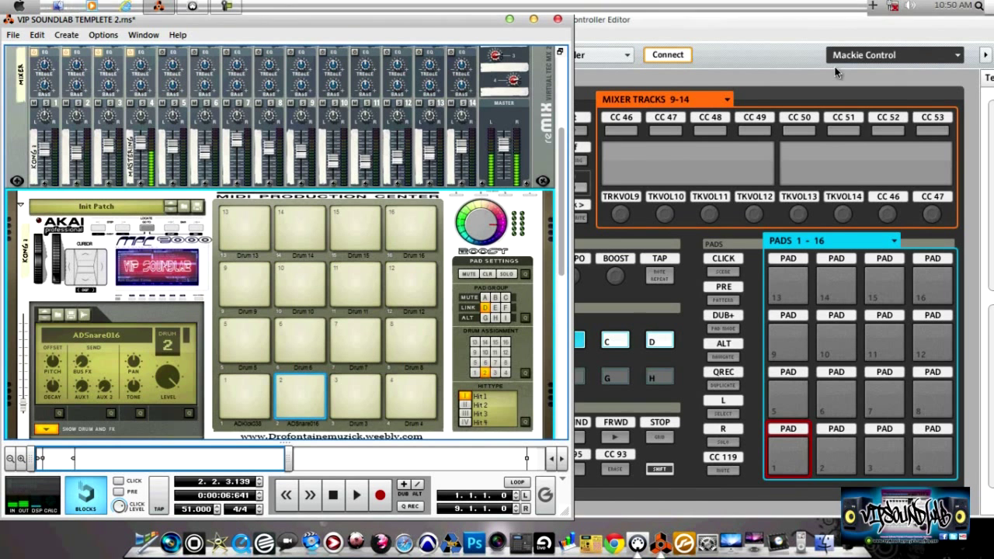
# - Shift the Controller Editor window fully into view, check pad 1's assignment settings, and return to the page lists
pyautogui.moveTo(840, 22); pyautogui.dragTo(623, 27)
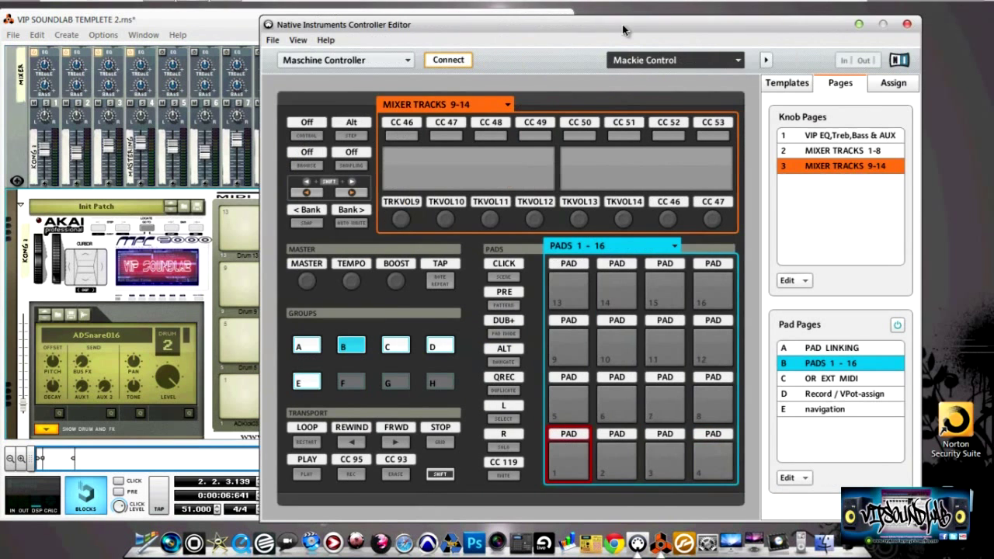
pyautogui.click(888, 84)
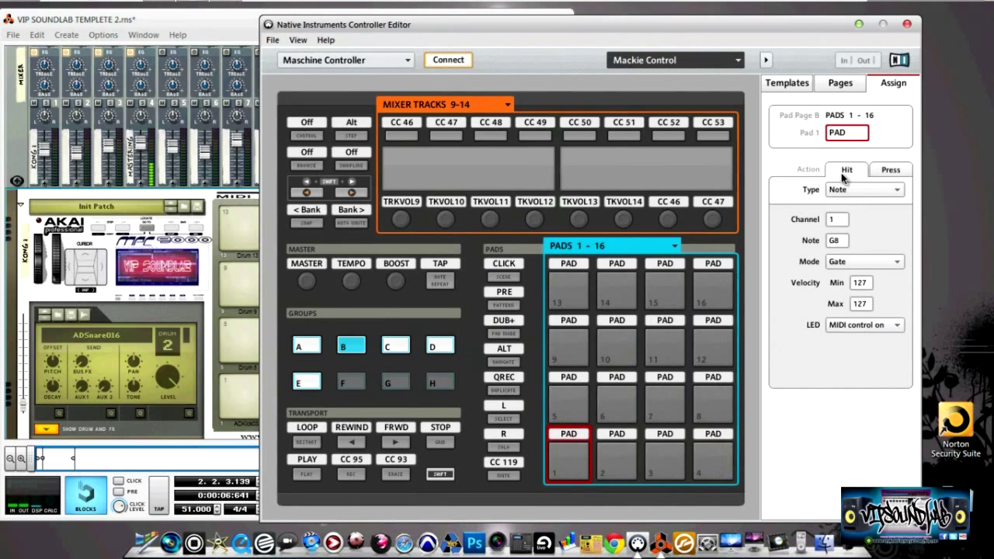
pyautogui.click(835, 87)
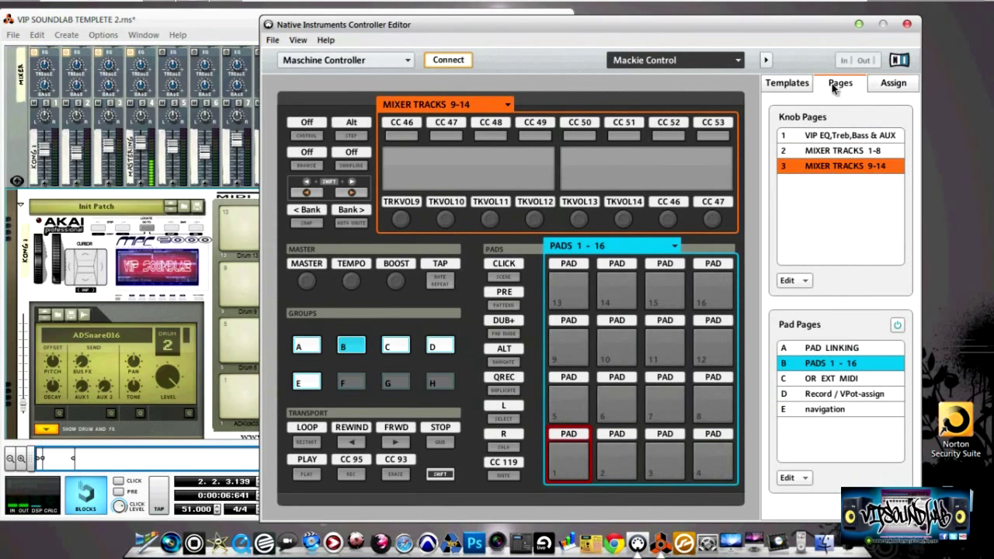
# - Move the Controller Editor window aside to uncover Reason's Kong pads
pyautogui.moveTo(573, 29); pyautogui.dragTo(705, 36)
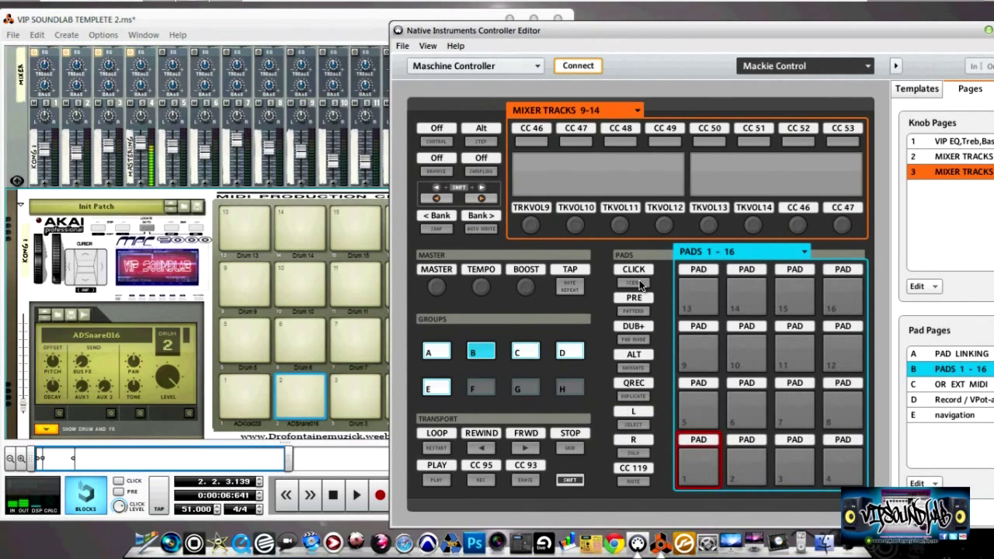
pyautogui.moveTo(700, 32); pyautogui.dragTo(732, 31)
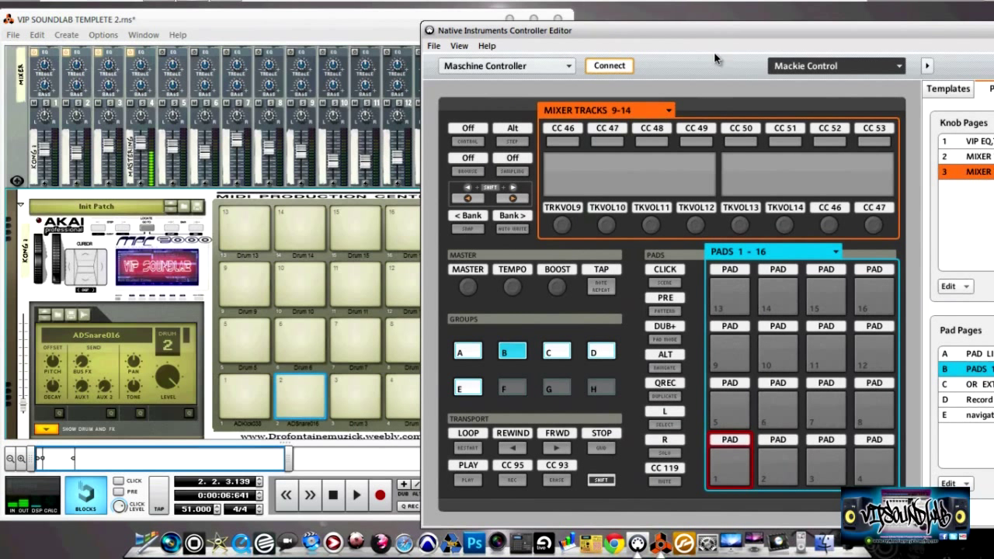